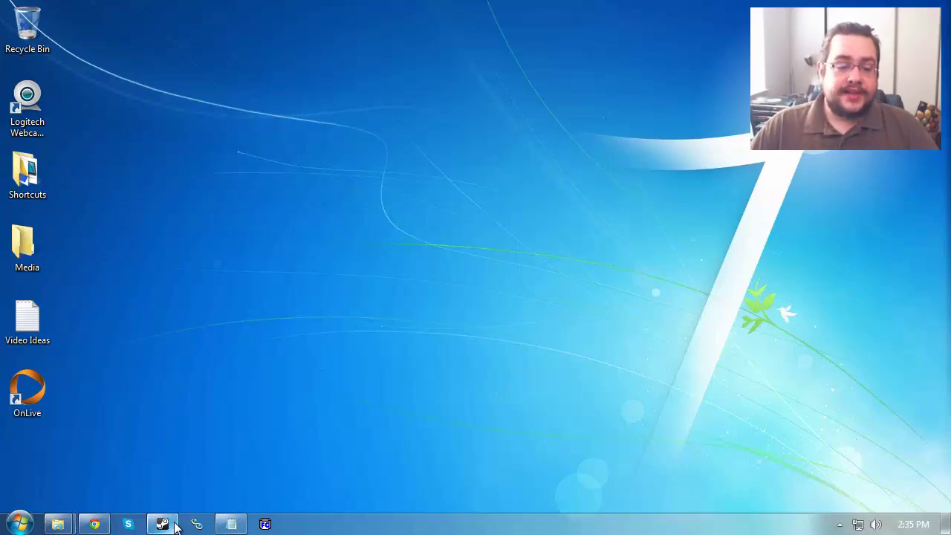
Bring up the Steam game library and show its add-a-game options.
left_click(179, 446)
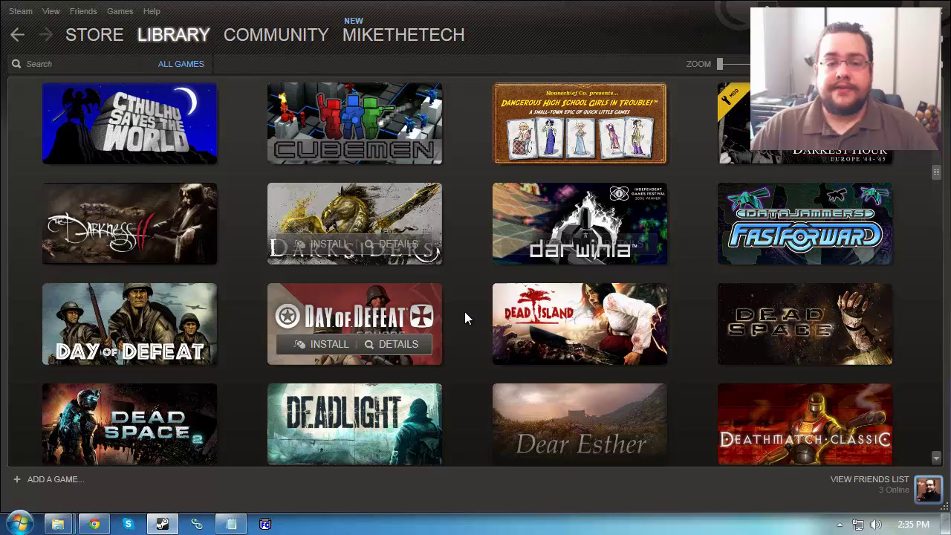
left_click(198, 64)
left_click(200, 64)
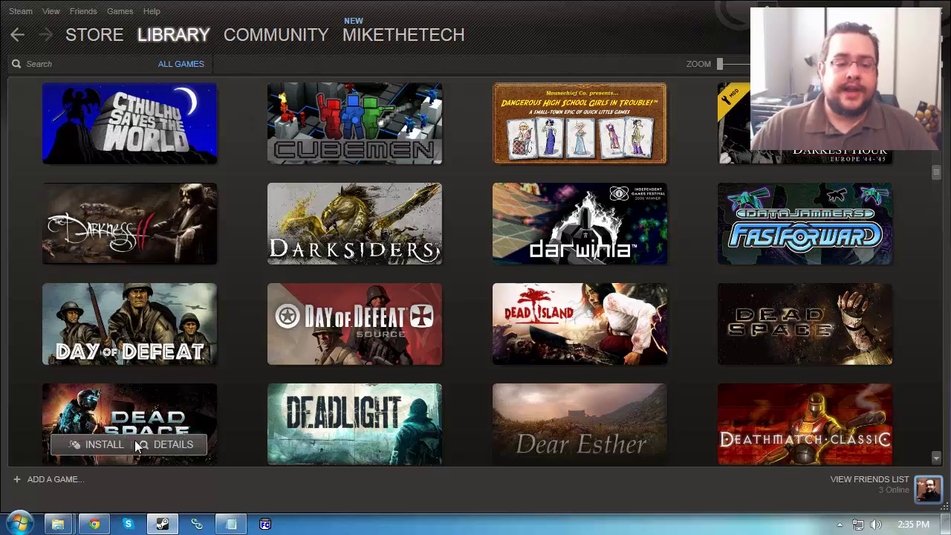
left_click(72, 474)
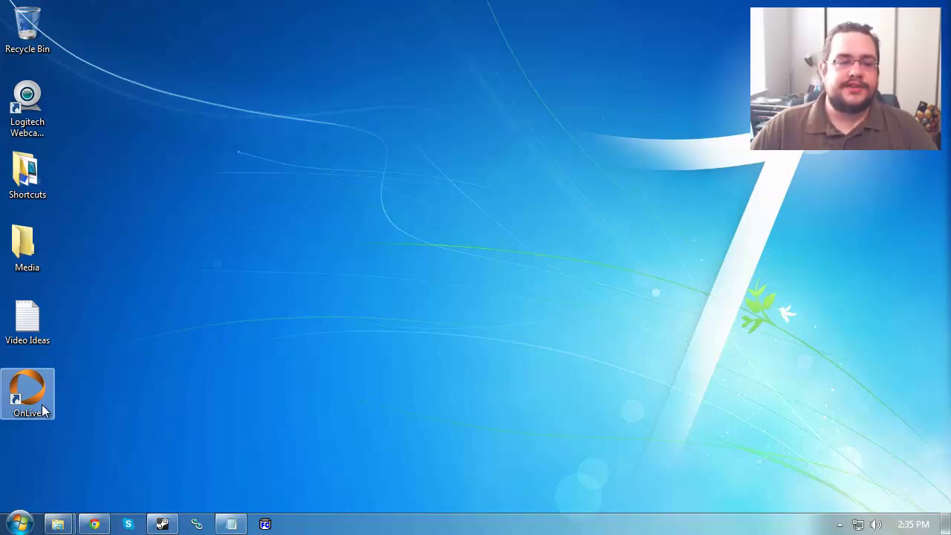
Launch OnLive, view its games list, then exit OnLive from the dashboard.
double_click(42, 405)
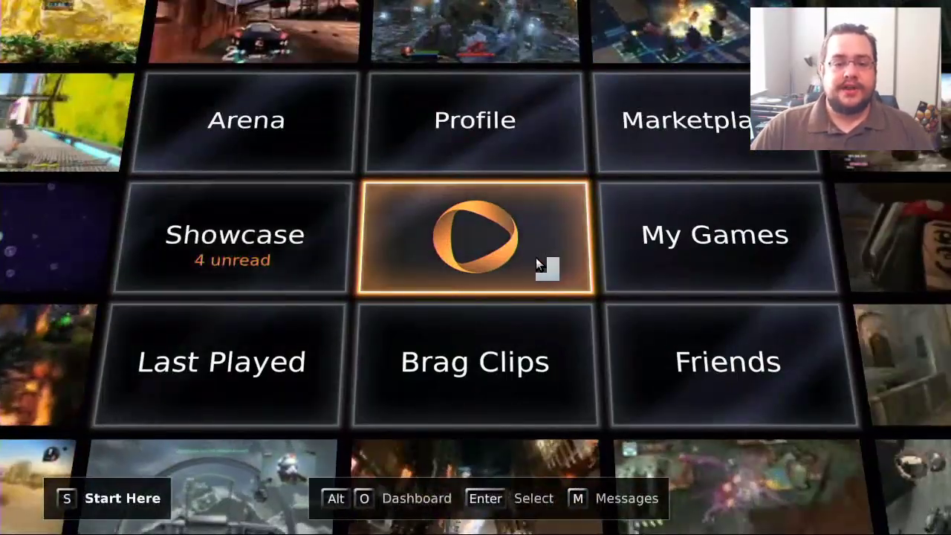
left_click(688, 258)
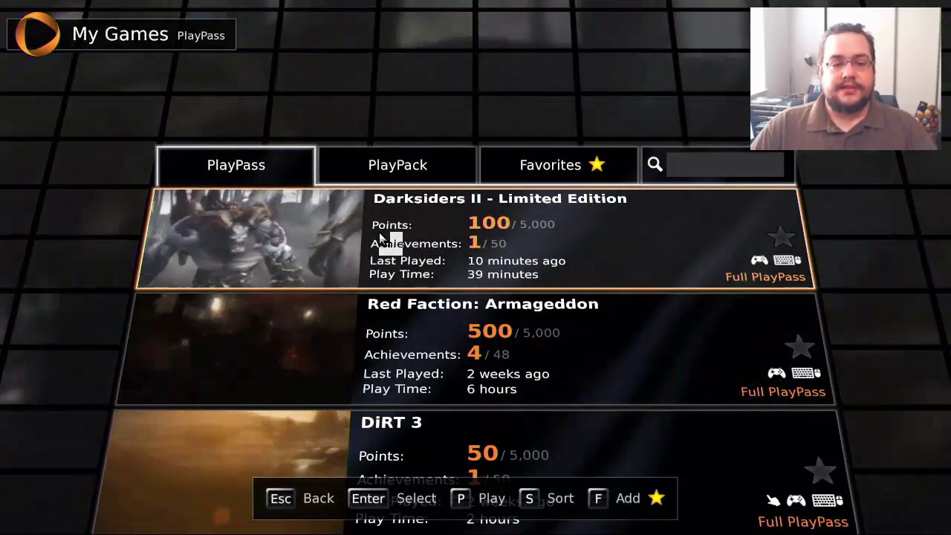
key("Escape")
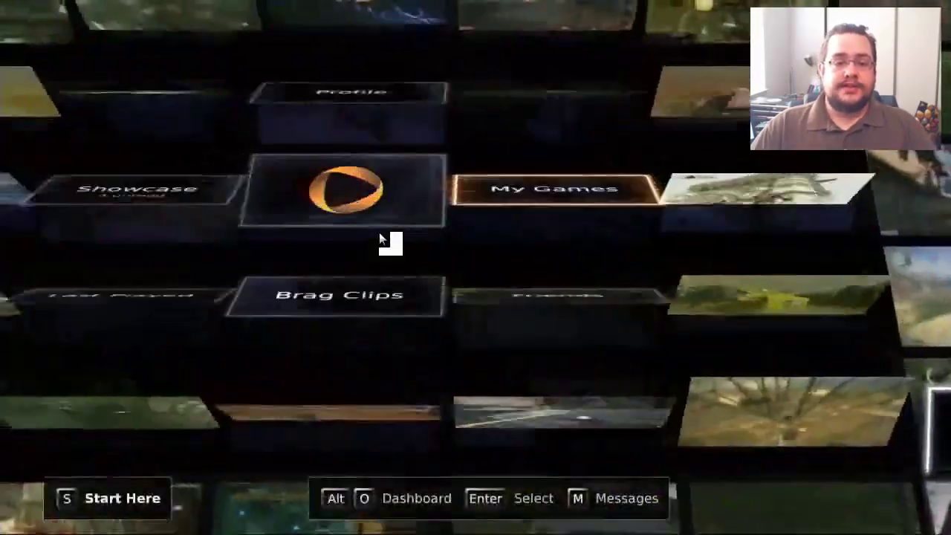
key("alt+o")
left_click(487, 177)
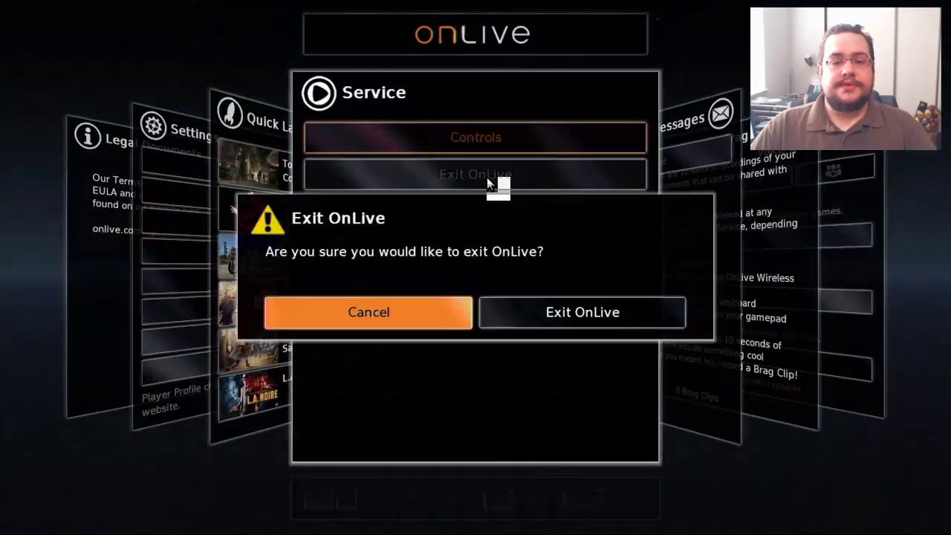
left_click(521, 318)
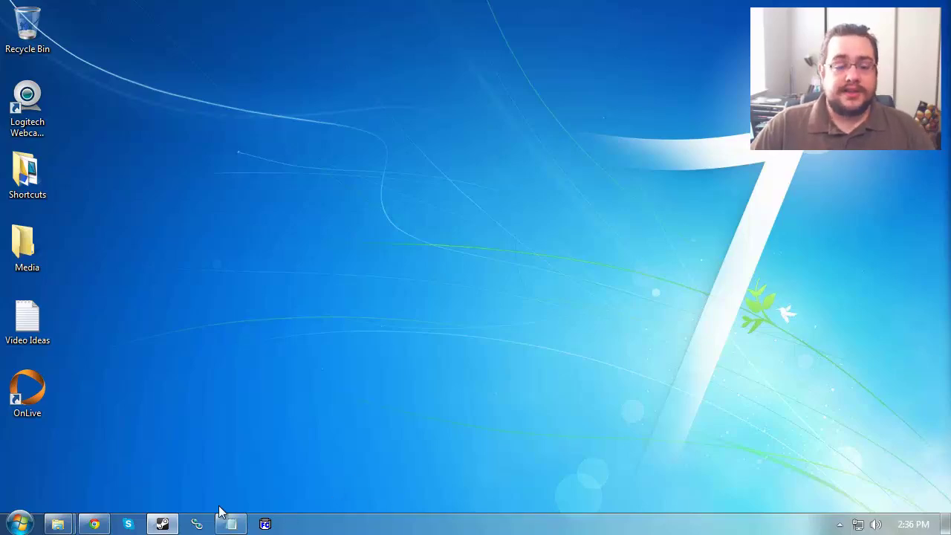
Bring the OnLive install folder window forward.
mouse_move(162, 524)
mouse_move(153, 484)
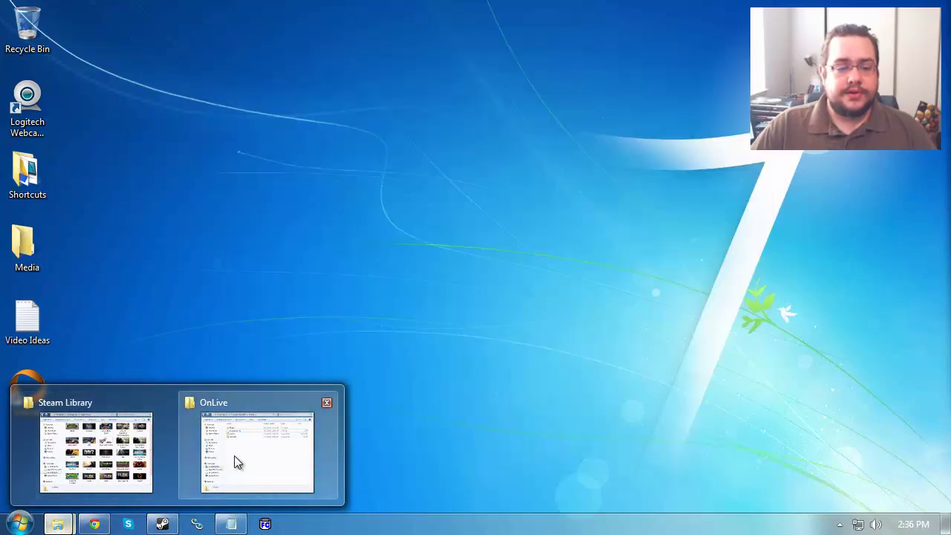
left_click(234, 455)
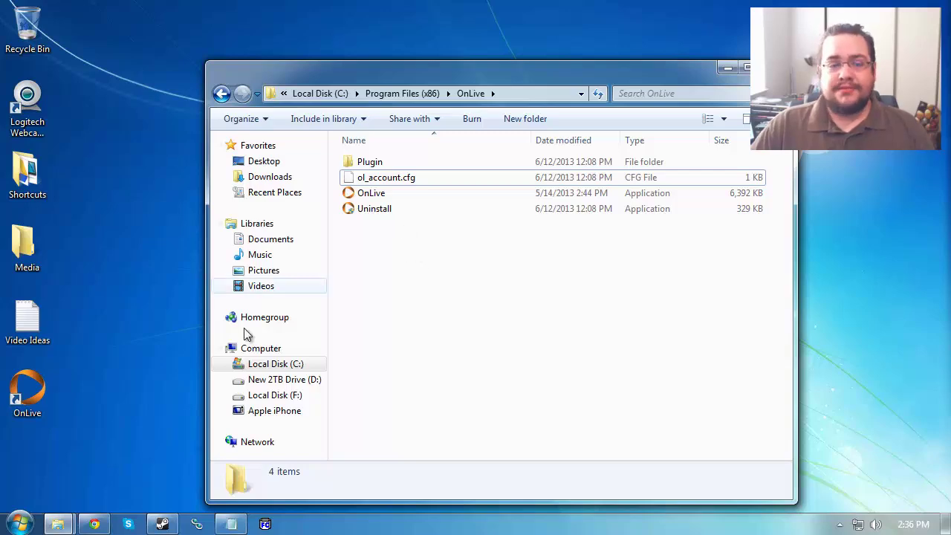
Browse Computer to C:\Program Files (x86)\OnLive and select the OnLive application.
left_click(19, 524)
left_click(231, 342)
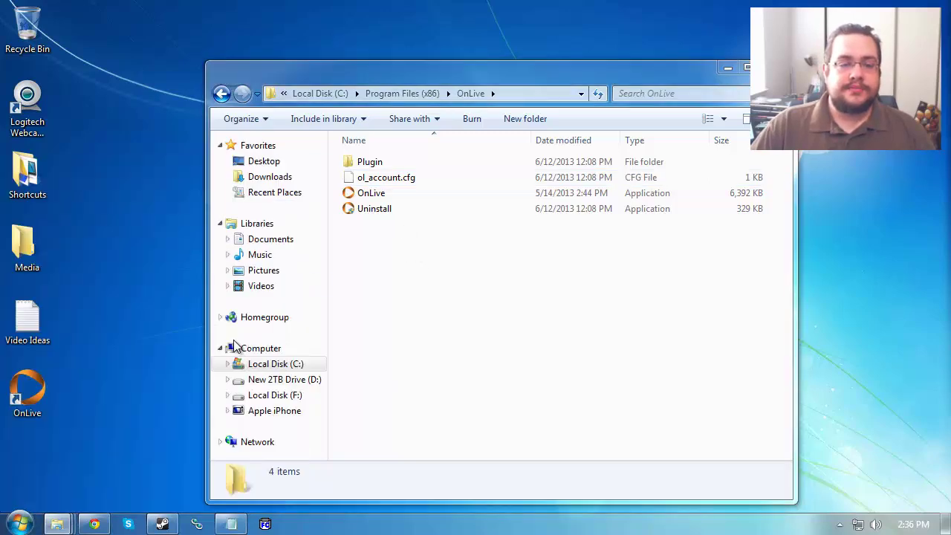
double_click(460, 131)
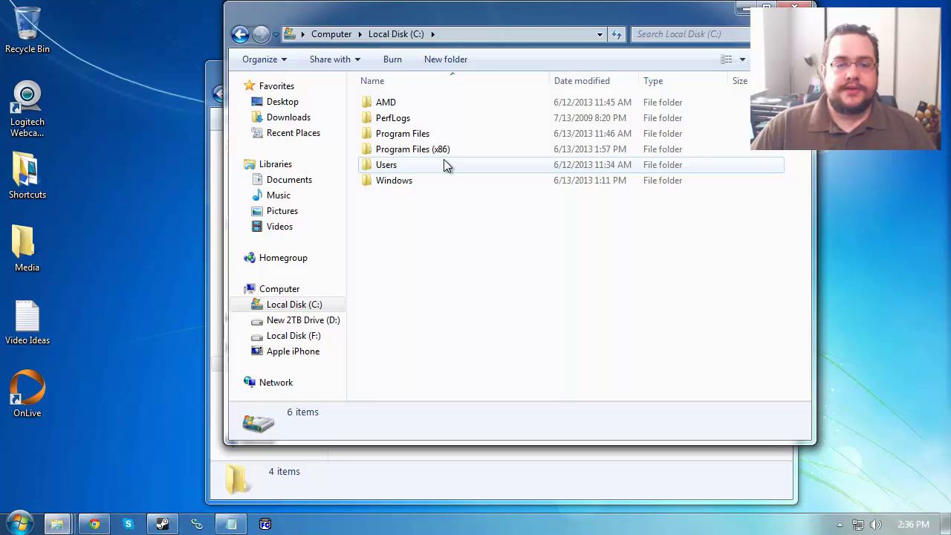
double_click(444, 151)
scroll(444, 217, "down", 1)
scroll(444, 217, "down", 2)
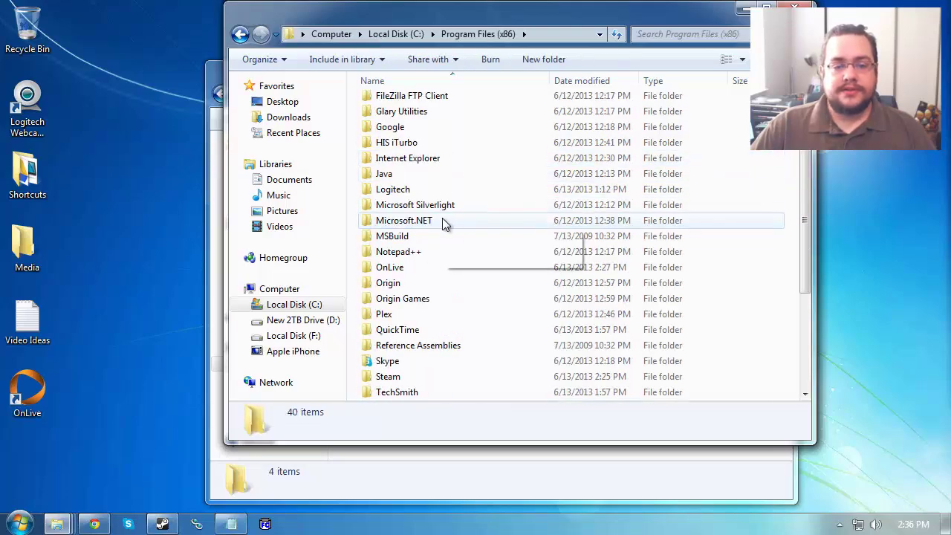
double_click(421, 269)
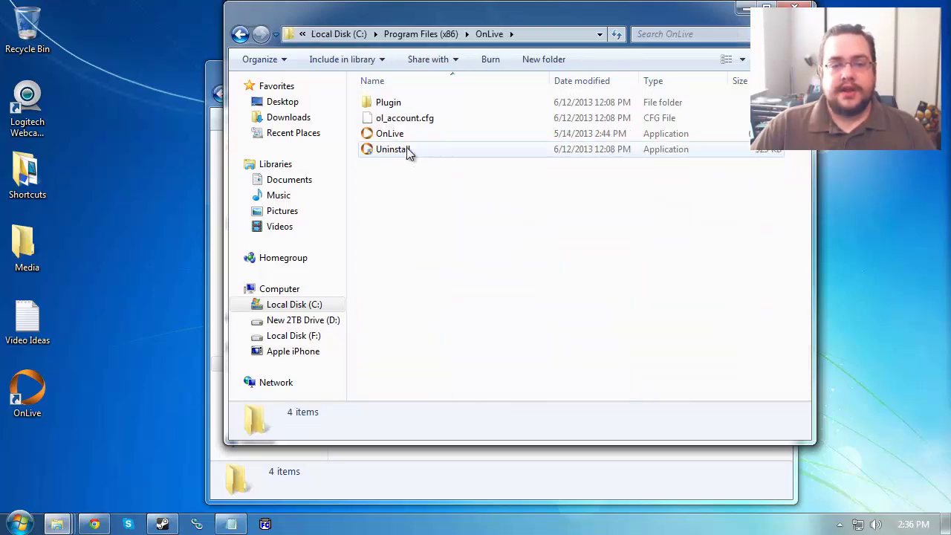
left_click(403, 133)
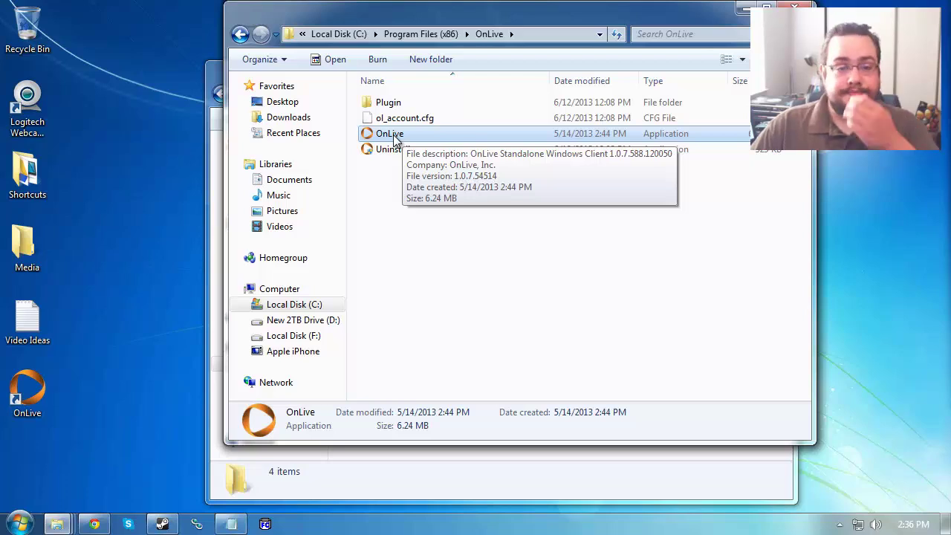
Copy the OnLive application and paste it into the same folder, granting administrator permission.
right_click(394, 136)
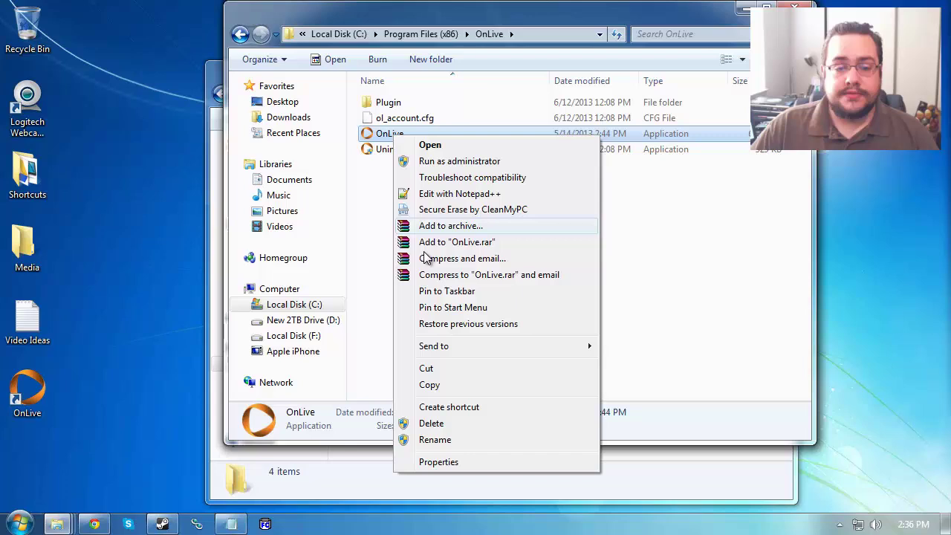
left_click(448, 384)
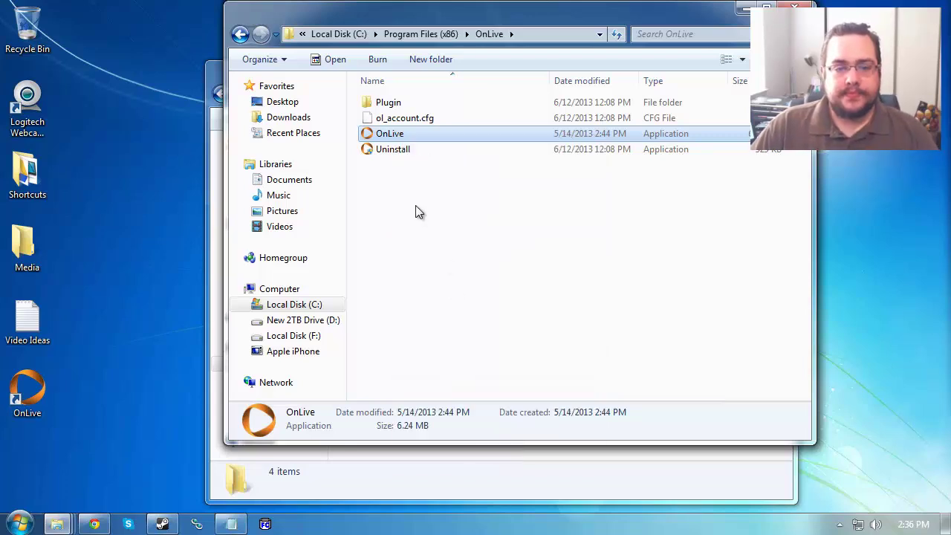
right_click(415, 206)
left_click(454, 328)
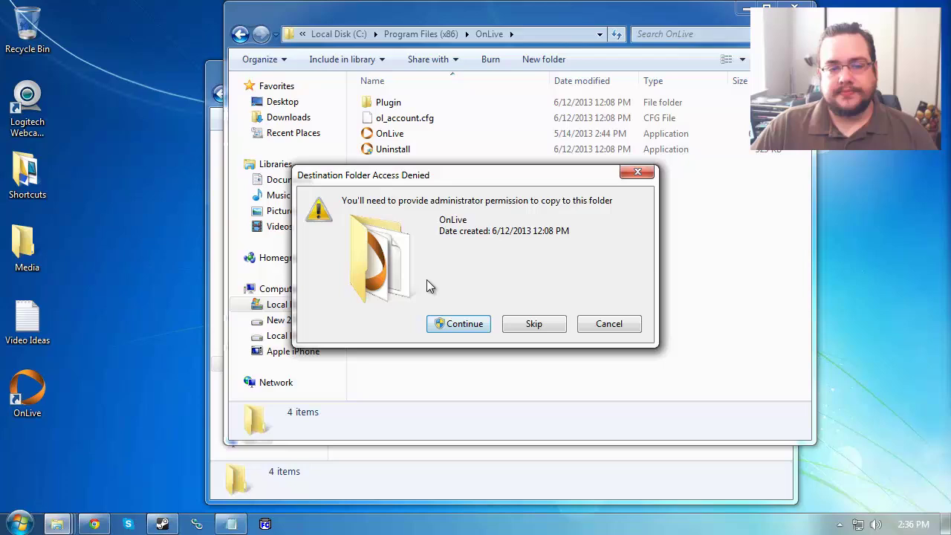
left_click(475, 324)
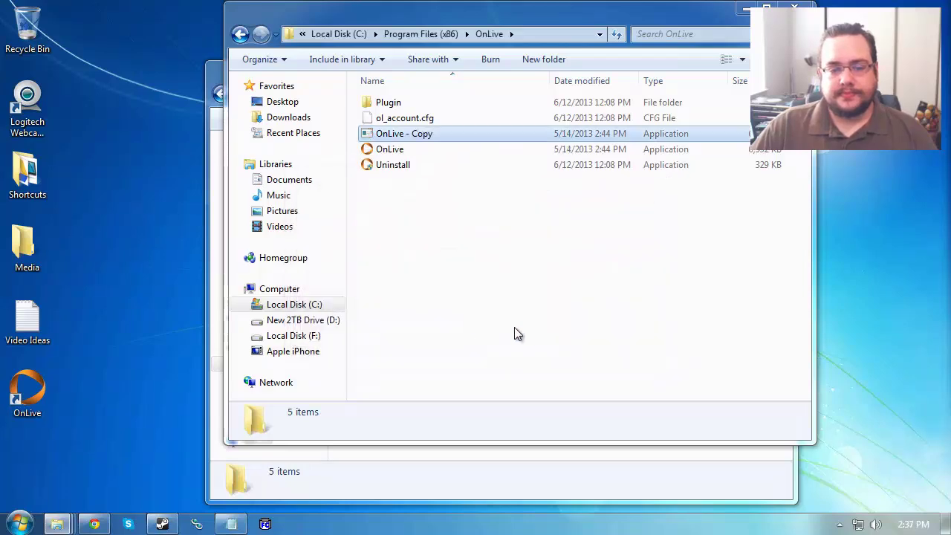
Rename 'OnLive - Copy' to 'Darksiders II', granting administrator permission.
left_click(414, 134)
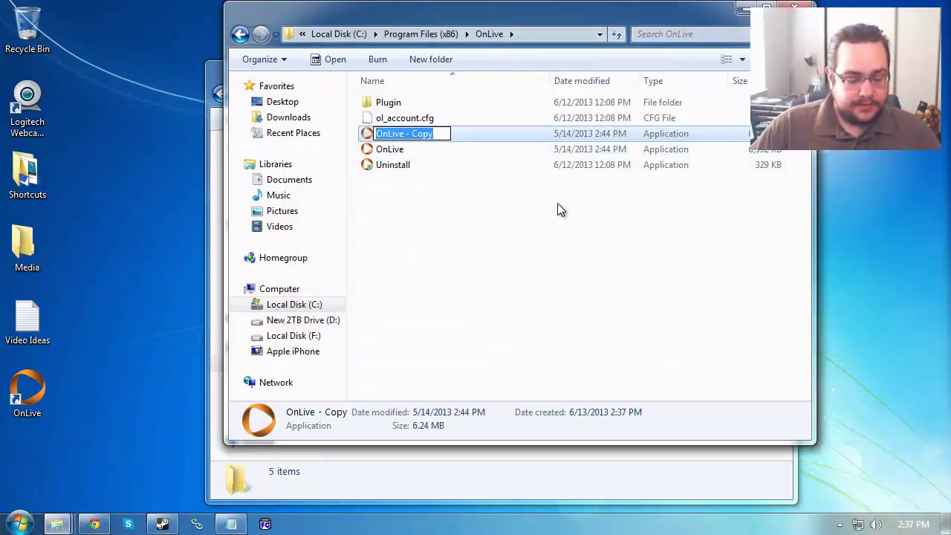
type("Darksiders")
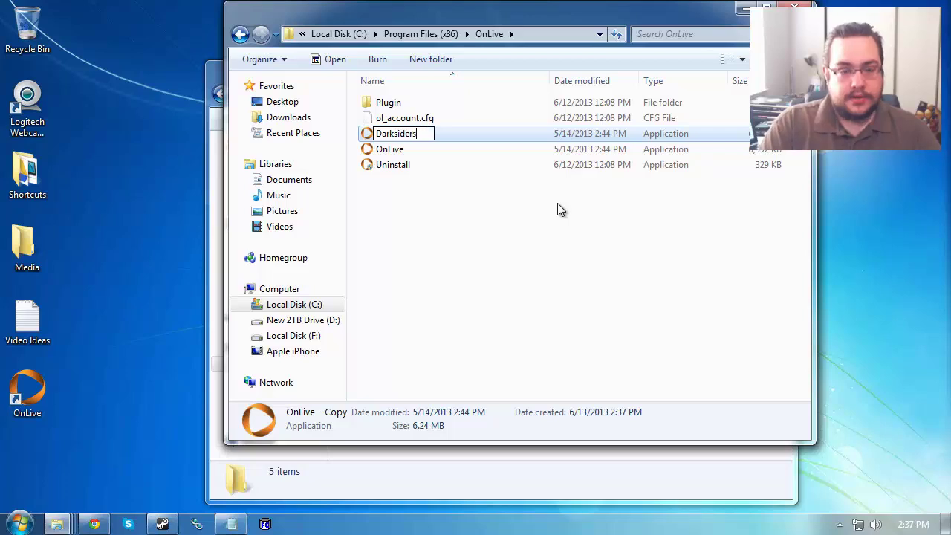
type(" II")
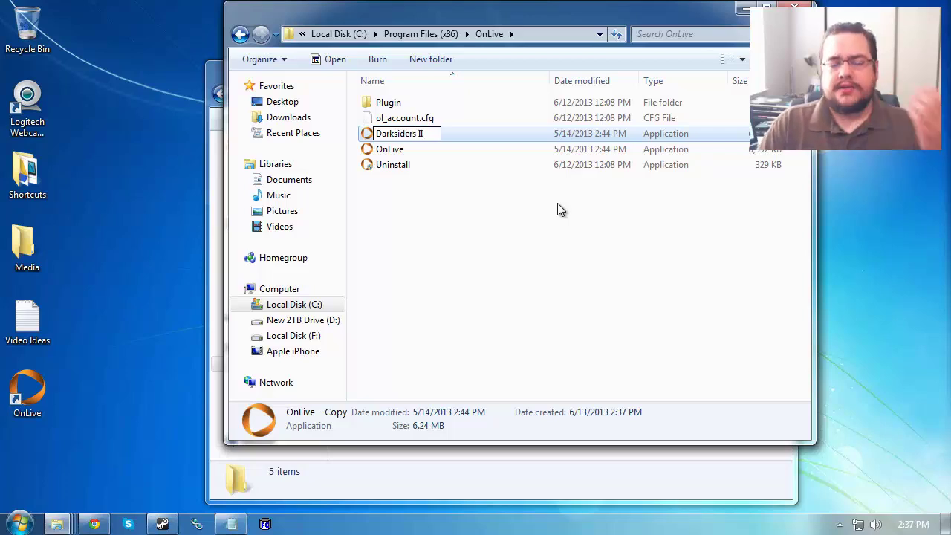
key("Return")
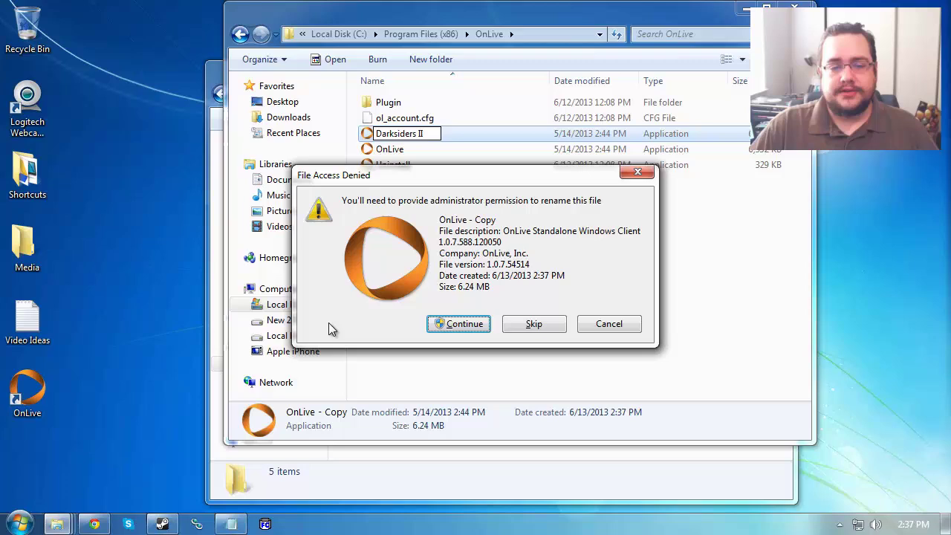
left_click(463, 321)
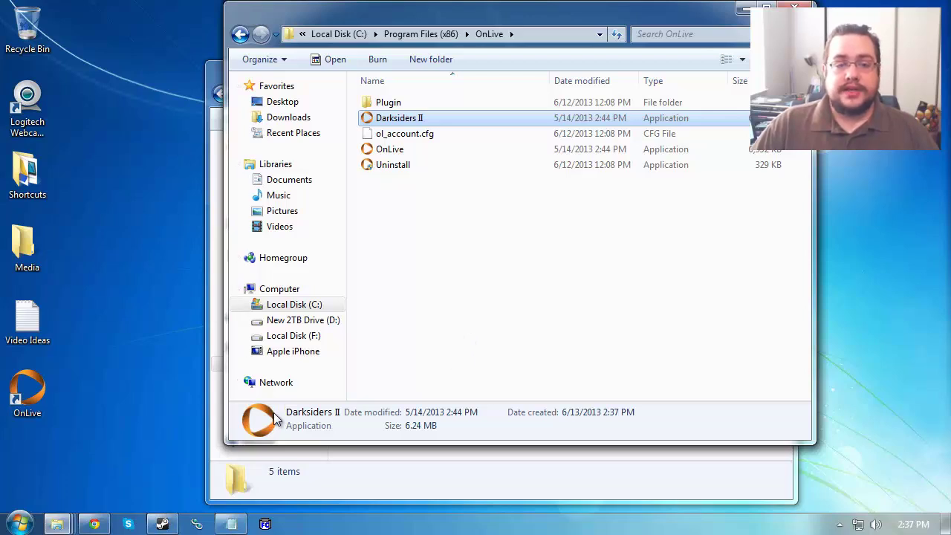
Start adding a non-Steam game from the Steam library.
left_click(162, 524)
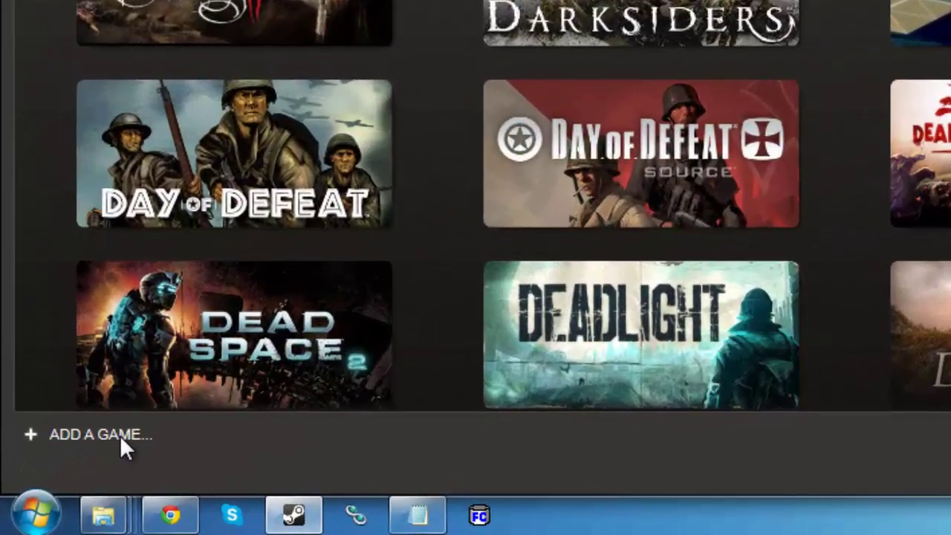
left_click(68, 479)
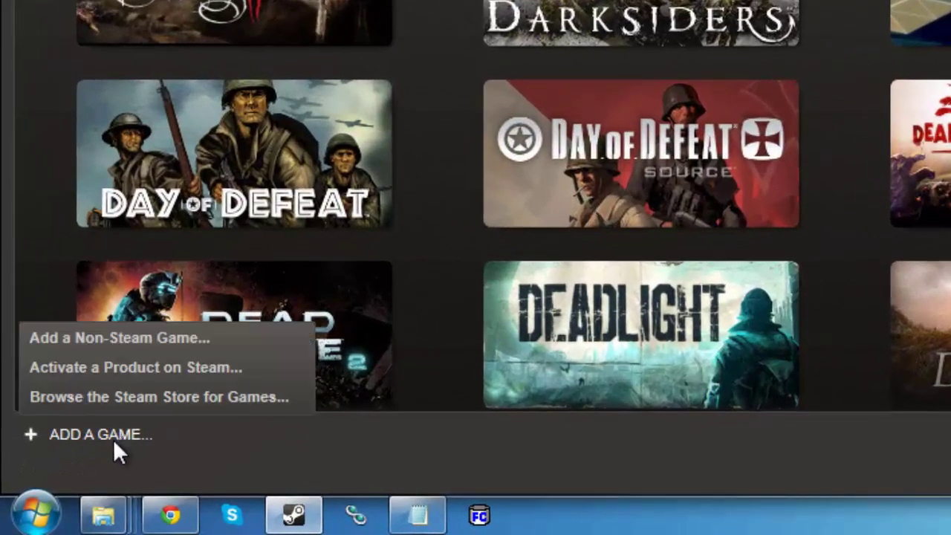
left_click(190, 338)
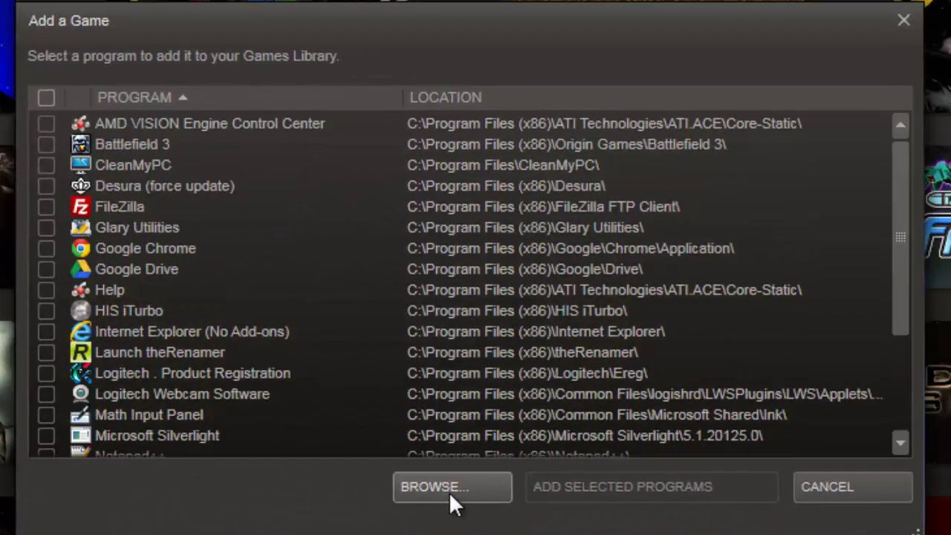
Browse to C:\Program Files (x86)\OnLive, pick Darksiders II, and add it to the library.
left_click(449, 487)
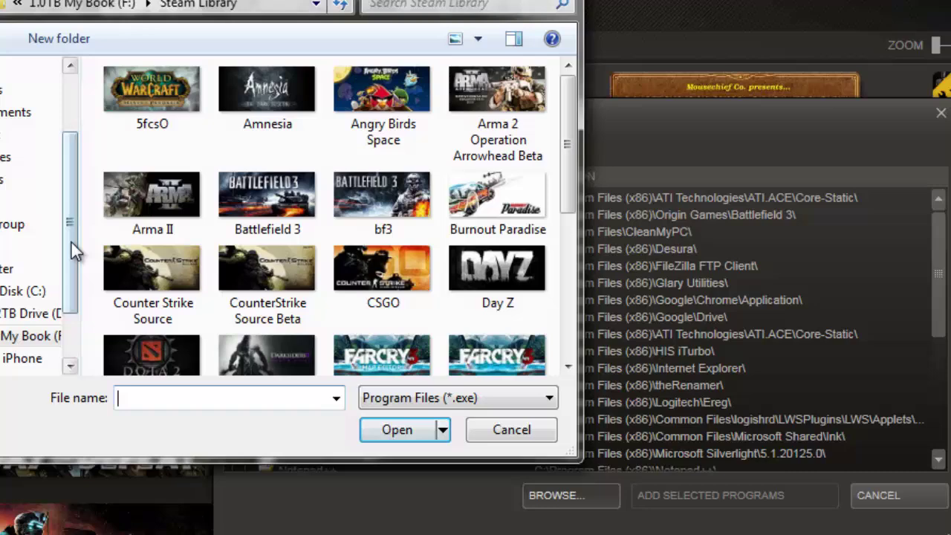
left_click_drag(72, 243, 64, 272)
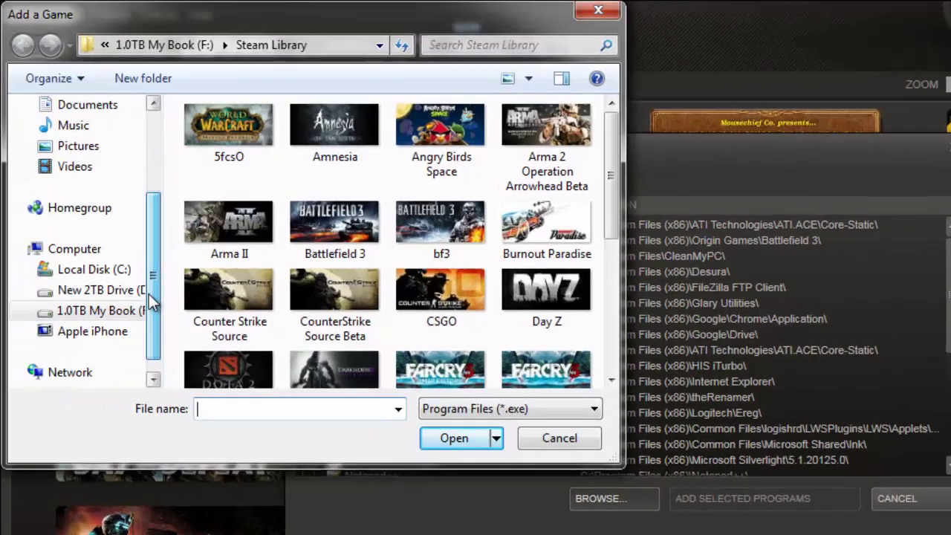
left_click(105, 274)
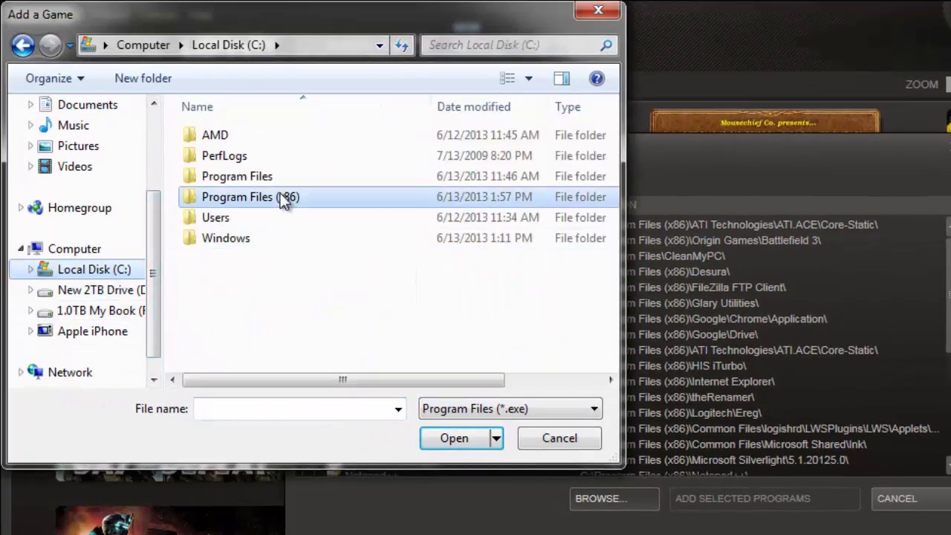
double_click(284, 198)
scroll(325, 309, "down", 5)
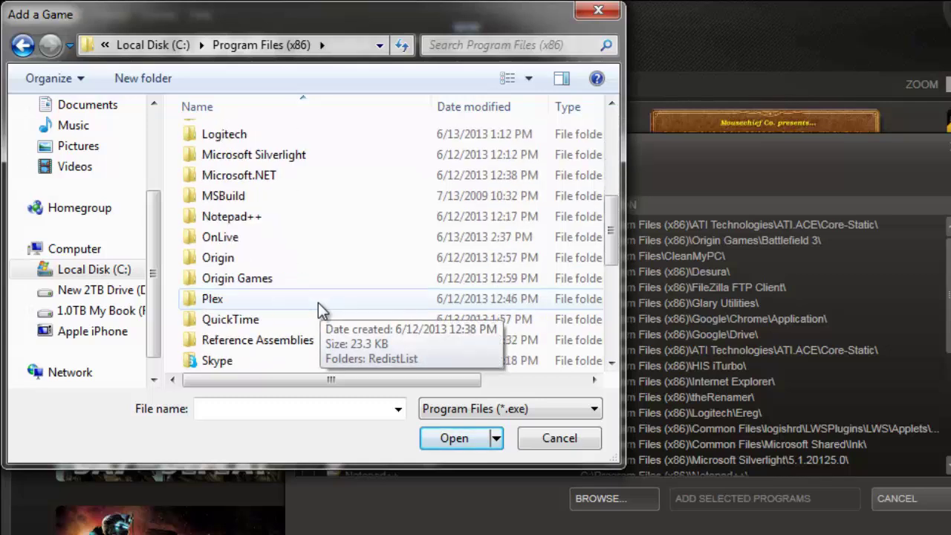
double_click(272, 243)
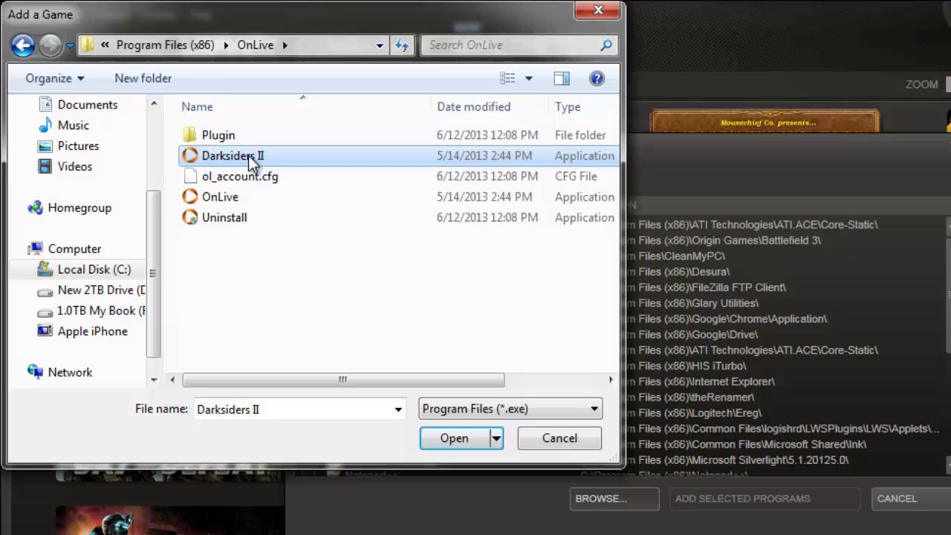
double_click(248, 155)
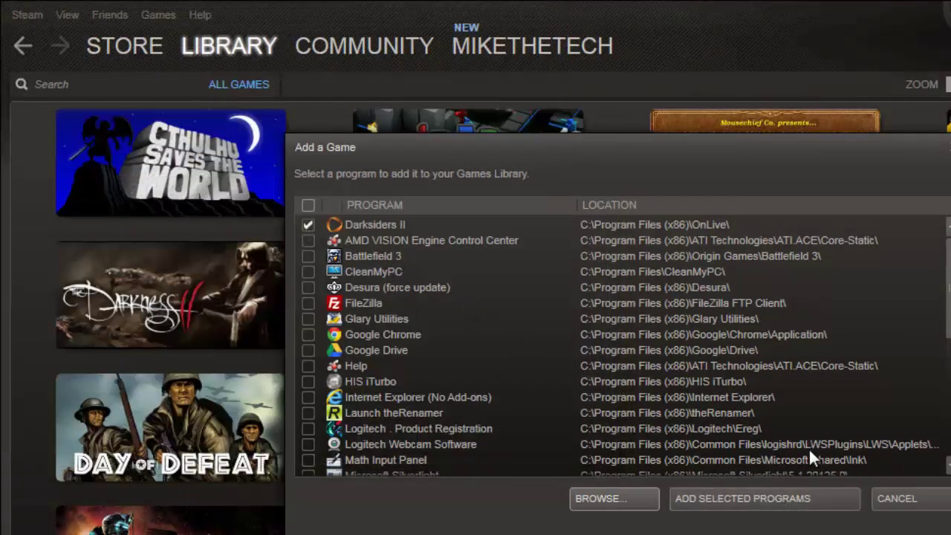
left_click(777, 493)
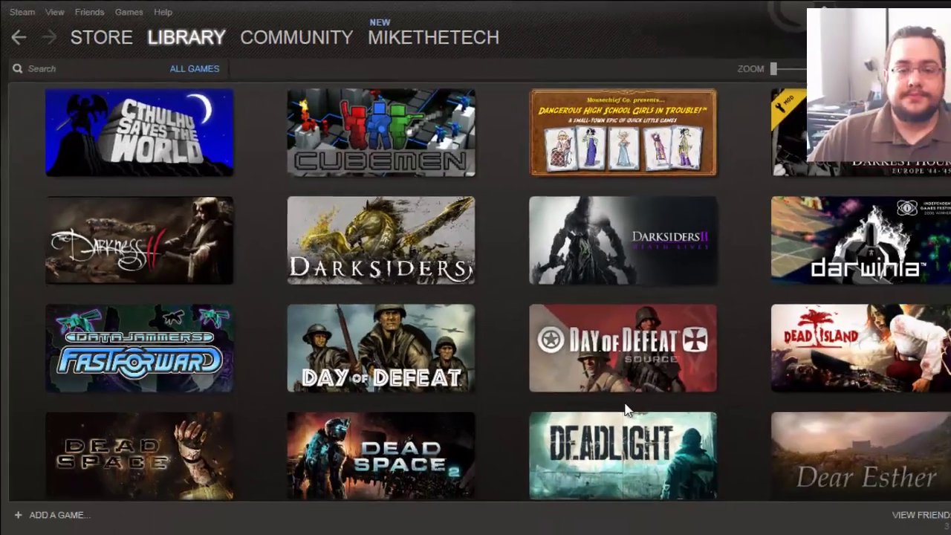
Remove the custom image from the Darksiders II library tile.
mouse_move(602, 271)
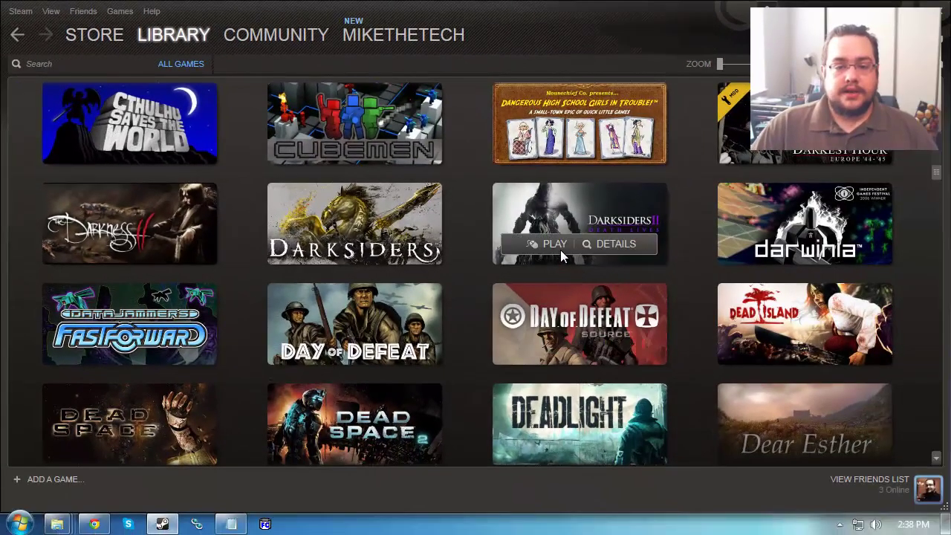
right_click(596, 217)
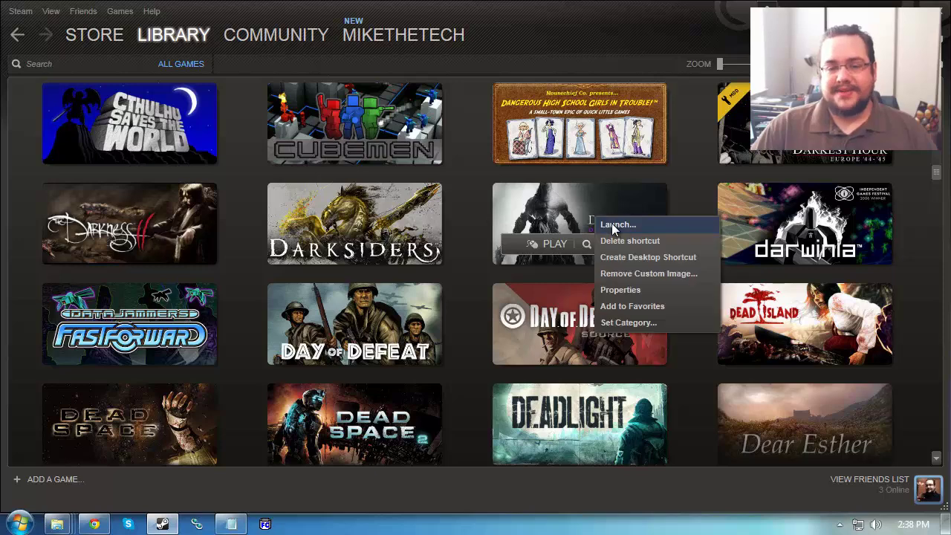
left_click(625, 273)
left_click(571, 355)
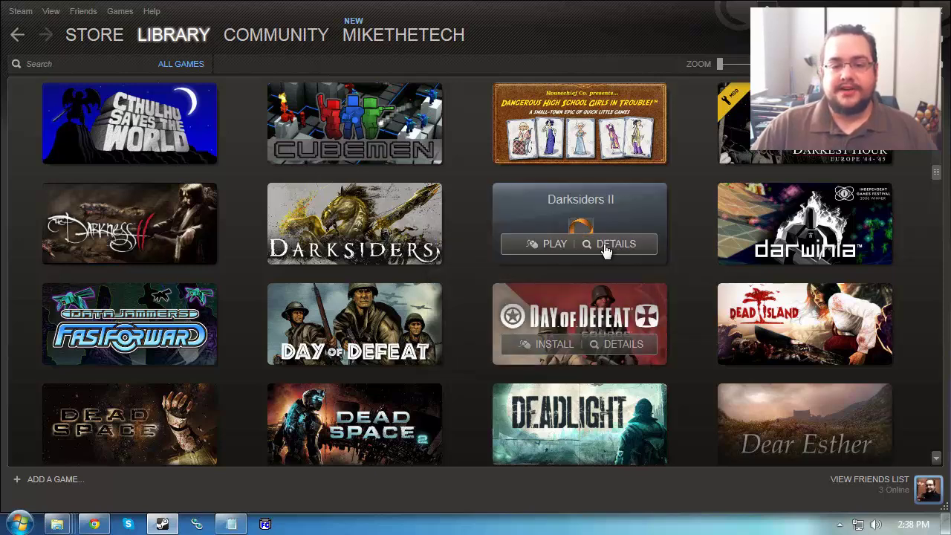
Open the Properties of the Darksiders II shortcut.
right_click(607, 212)
key("Escape")
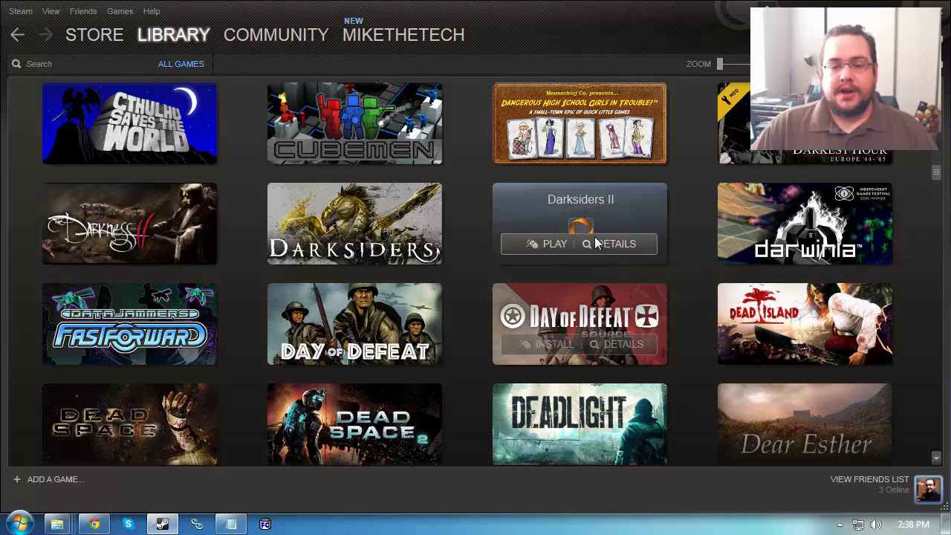
right_click(596, 237)
left_click(622, 307)
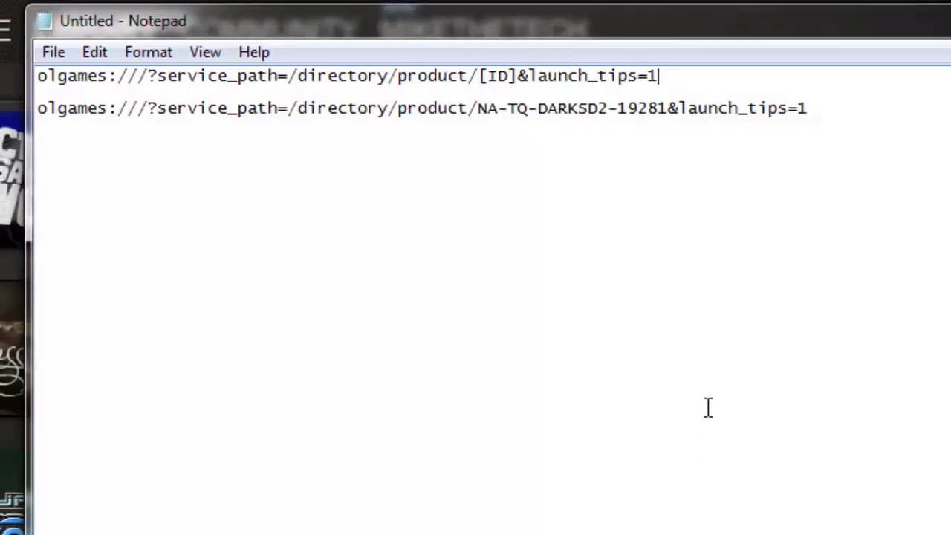
left_click_drag(682, 104, 64, 100)
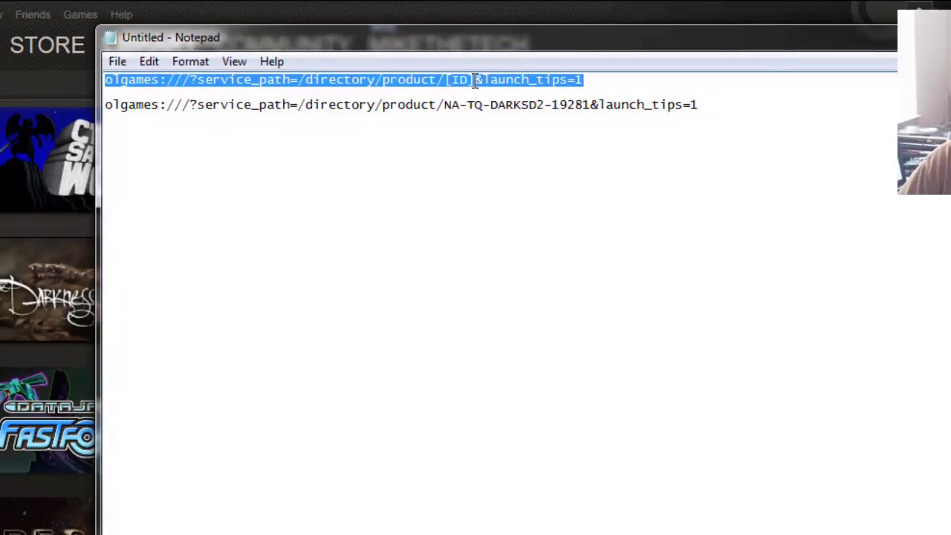
left_click(475, 80)
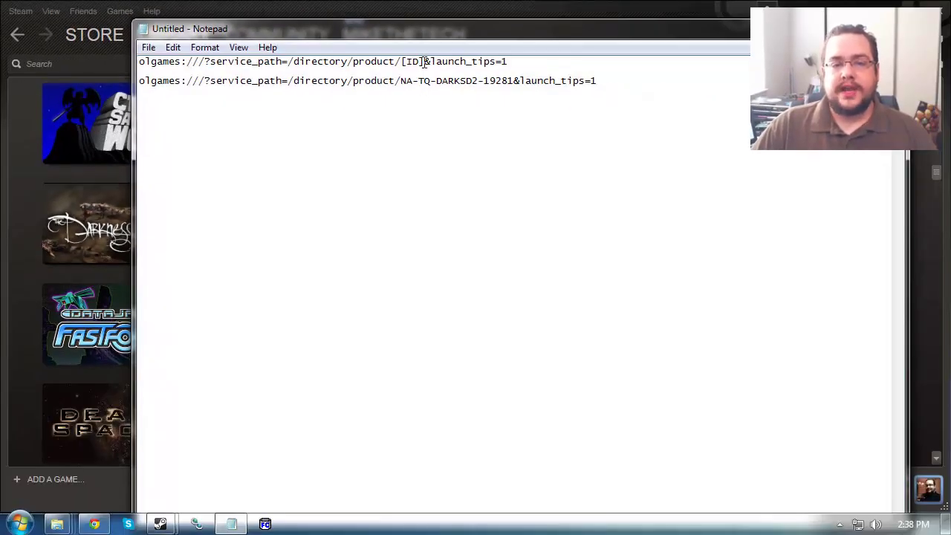
left_click_drag(424, 62, 401, 62)
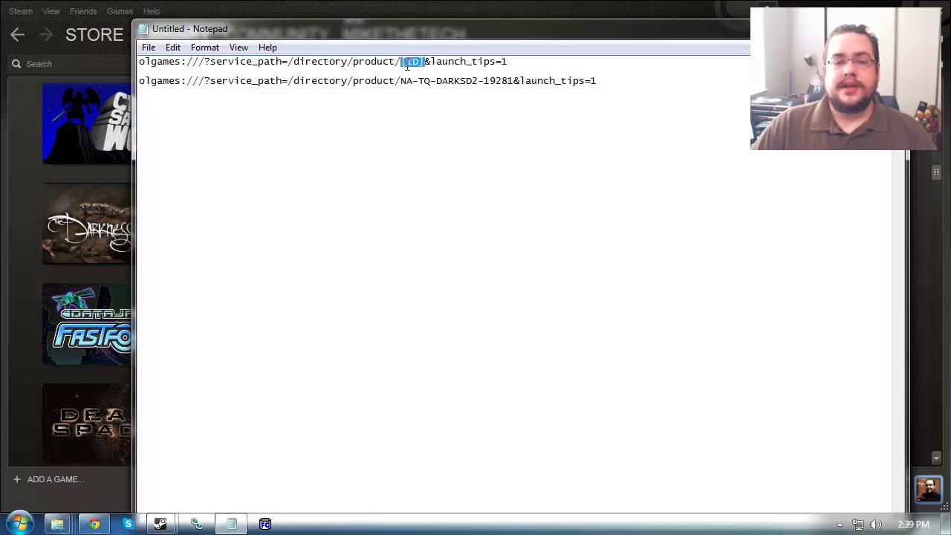
left_click(434, 165)
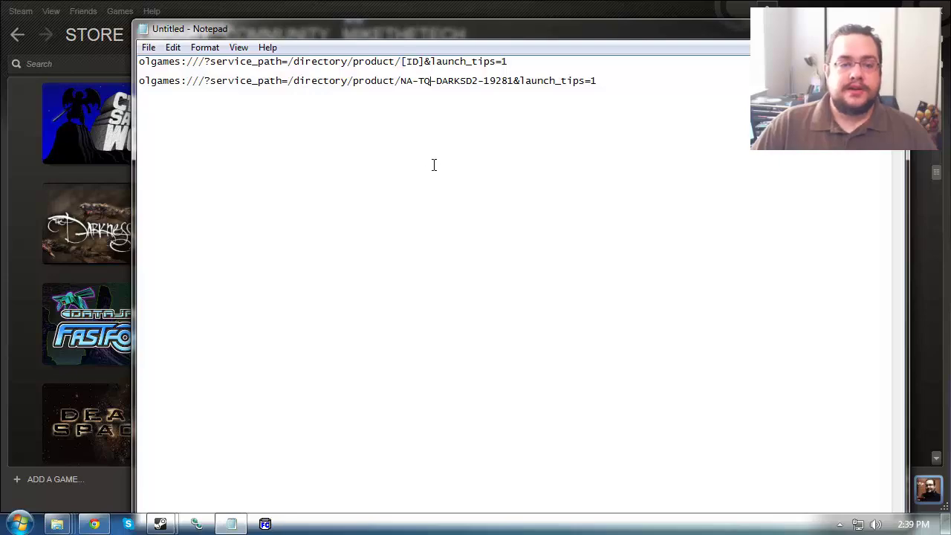
In Chrome, go to the OnLive GAMES listing and open Darksiders II's details page.
left_click(97, 525)
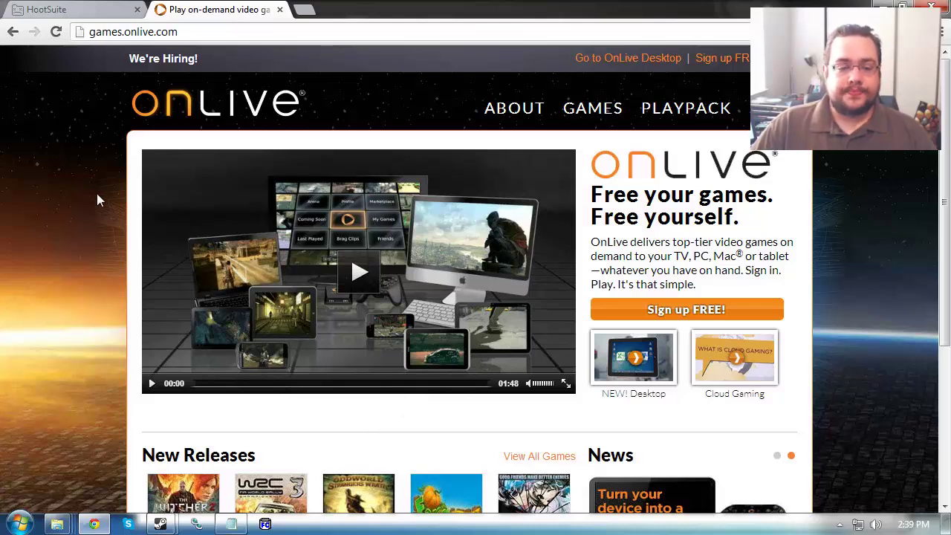
left_click(603, 109)
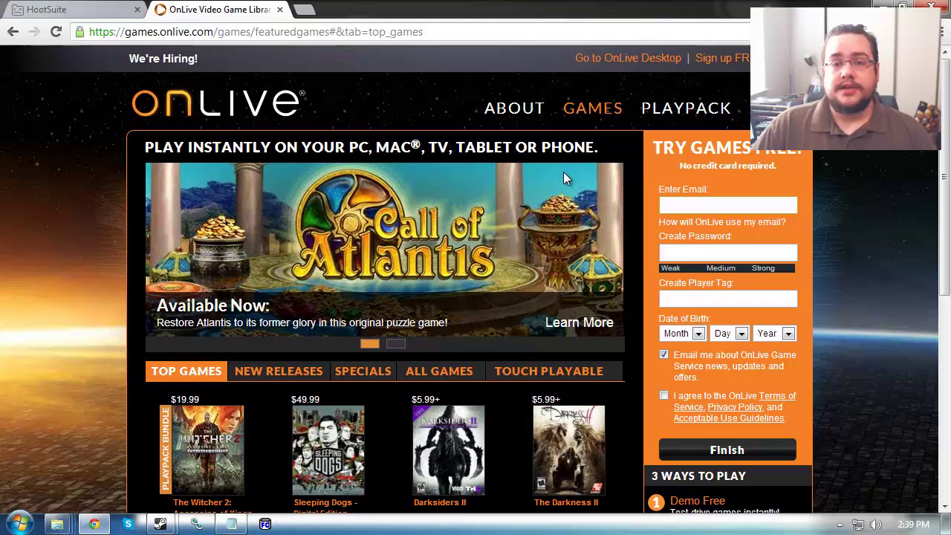
scroll(563, 171, "down", 1)
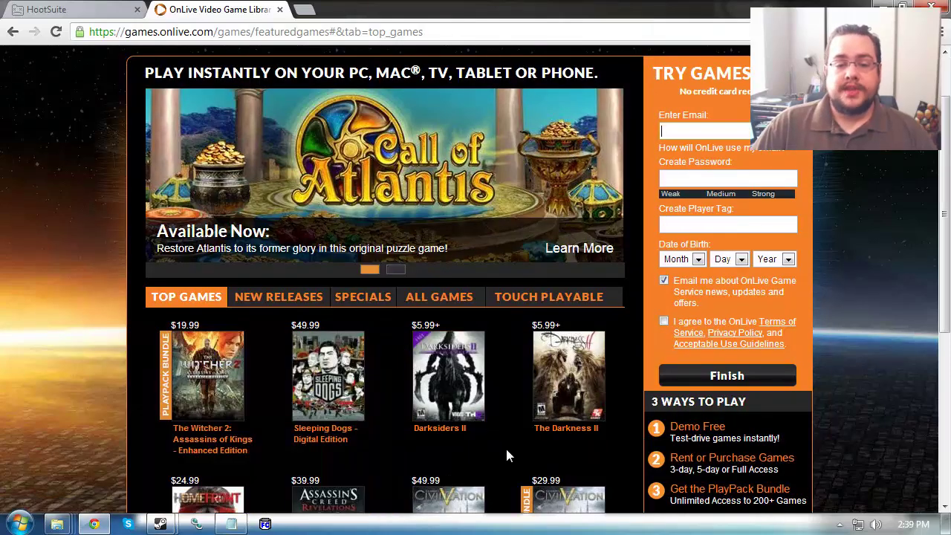
left_click(450, 379)
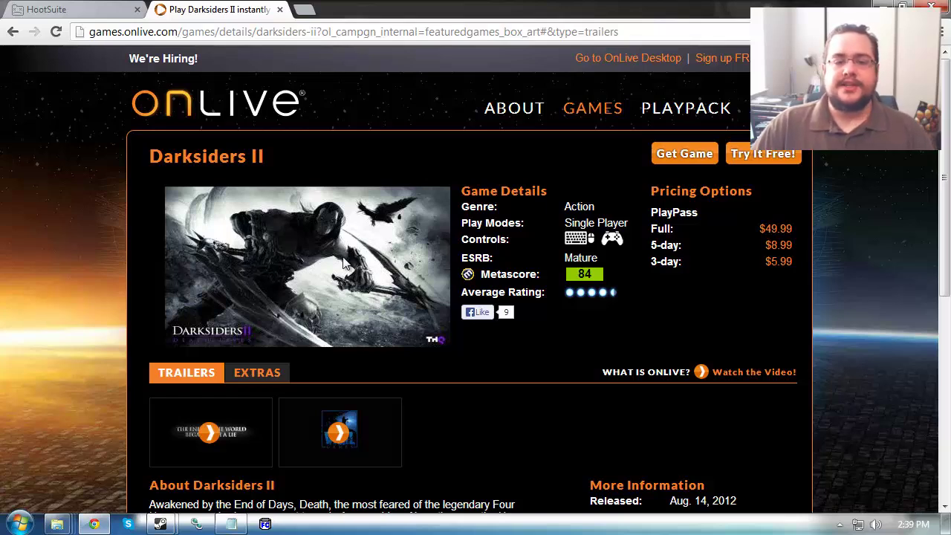
Open the Darksiders II artwork image in its own browser tab.
right_click(344, 264)
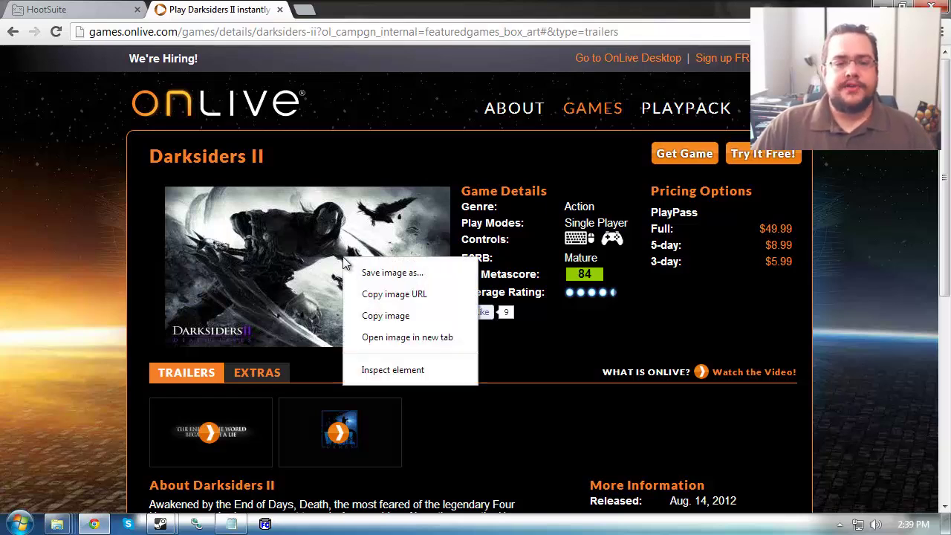
left_click(385, 344)
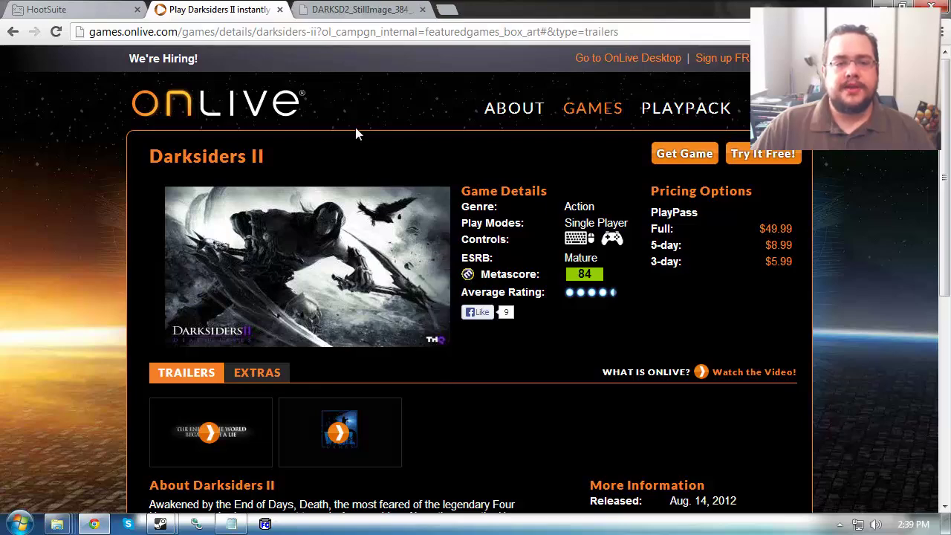
left_click(363, 14)
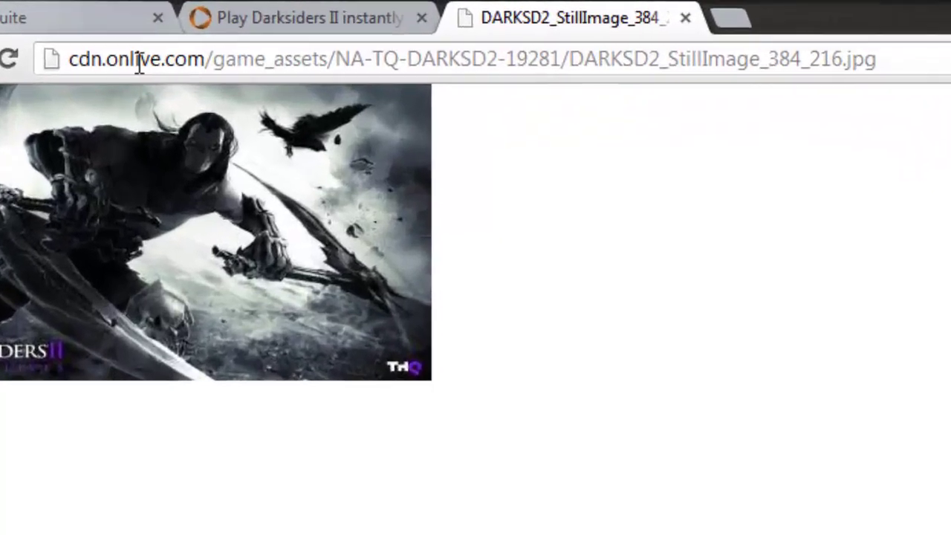
Copy product ID NA-TQ-DARKSD2-19281 from the image address and return to Notepad.
left_click(132, 42)
left_click(446, 61)
mouse_move(336, 59)
left_mouse_down()
mouse_move(392, 57)
mouse_move(335, 57)
left_mouse_up()
left_click_drag(336, 60, 566, 57)
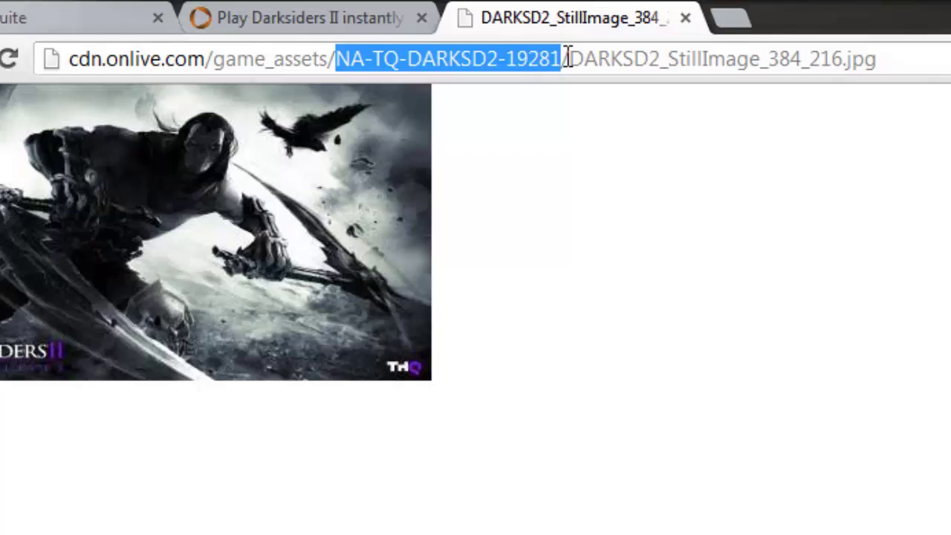
right_click(503, 59)
left_click(557, 189)
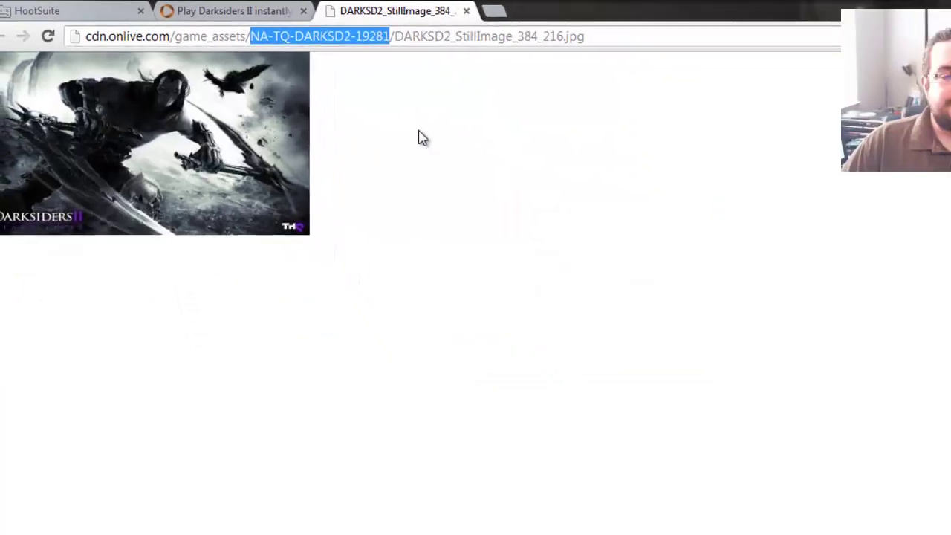
left_click(233, 524)
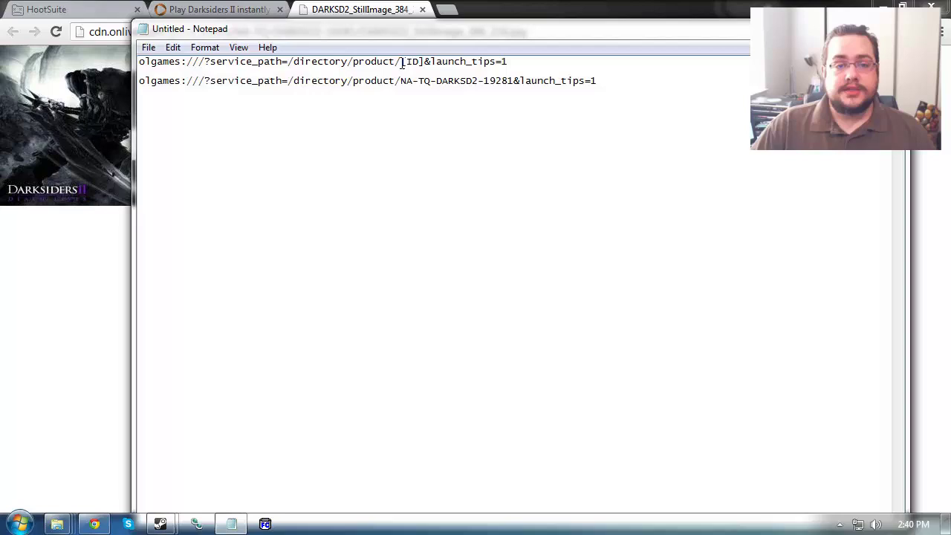
Paste the product ID over the [ID] placeholder to demonstrate, then undo it.
left_click_drag(402, 63, 424, 63)
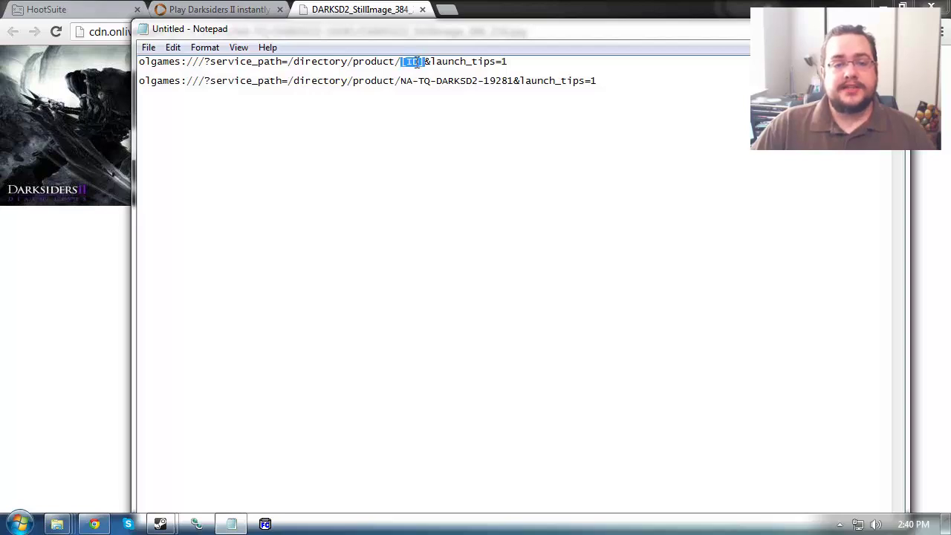
right_click(416, 62)
left_click(455, 128)
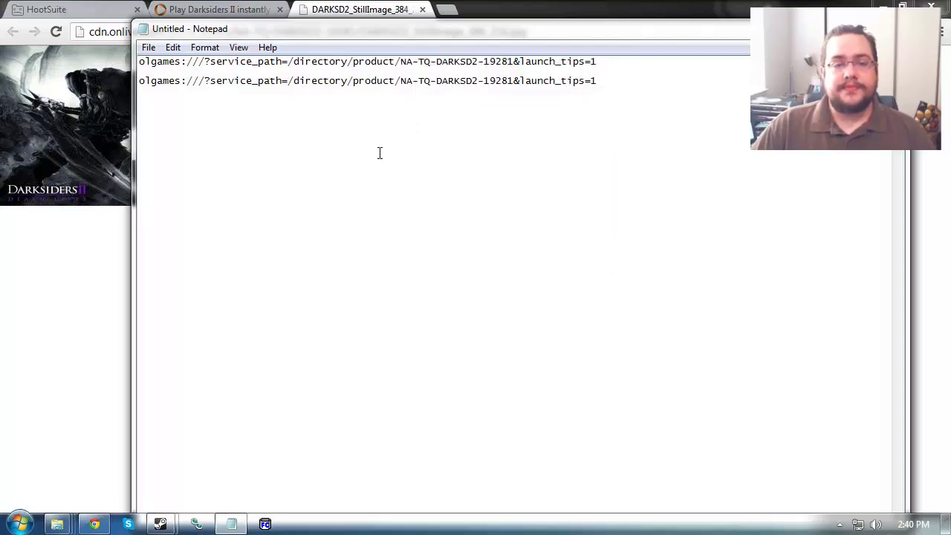
left_click(172, 47)
left_click(182, 61)
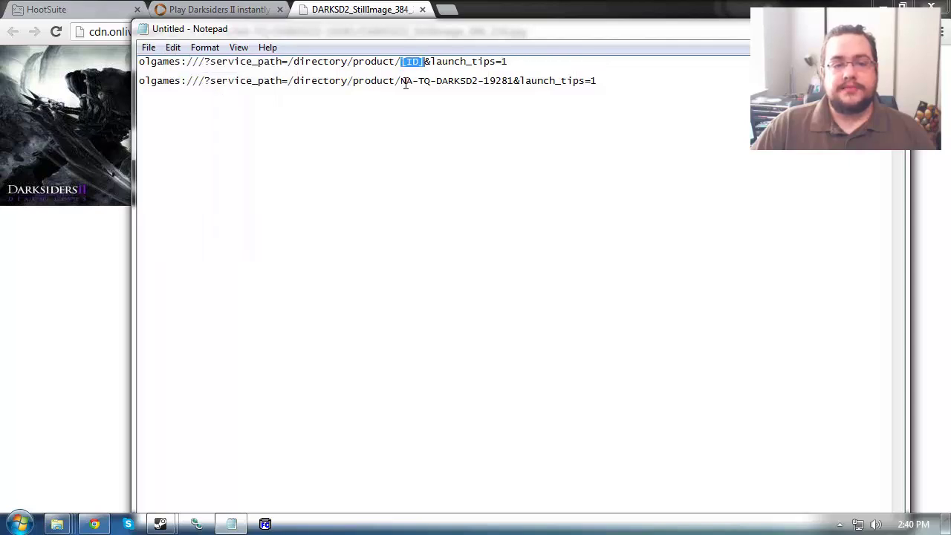
right_click(413, 63)
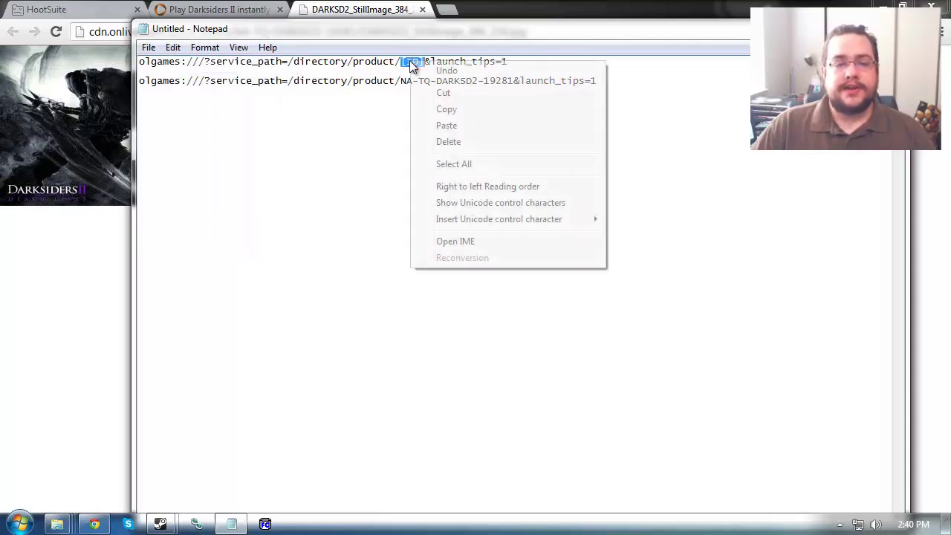
left_click(452, 127)
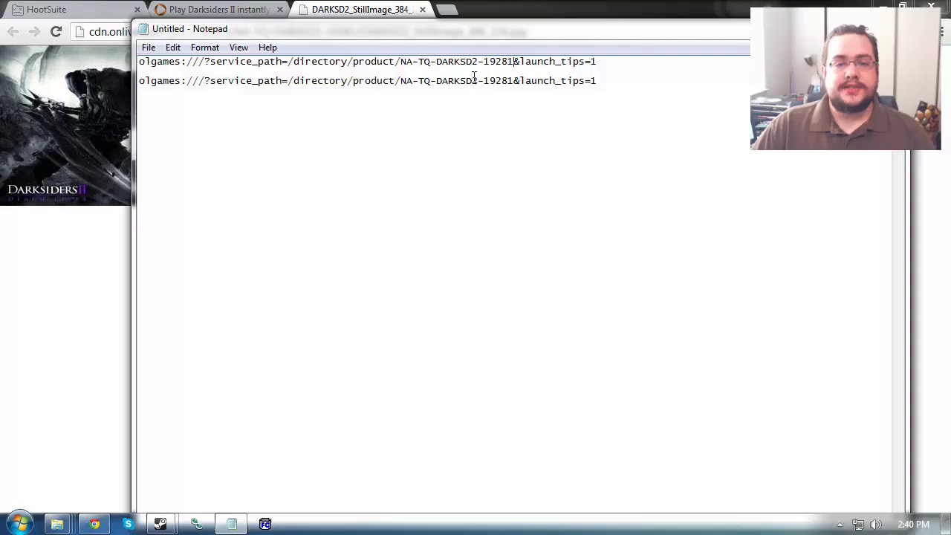
left_click(173, 47)
left_click(180, 64)
Copy the complete Darksiders II launch URL from the second line.
left_click_drag(620, 80, 107, 82)
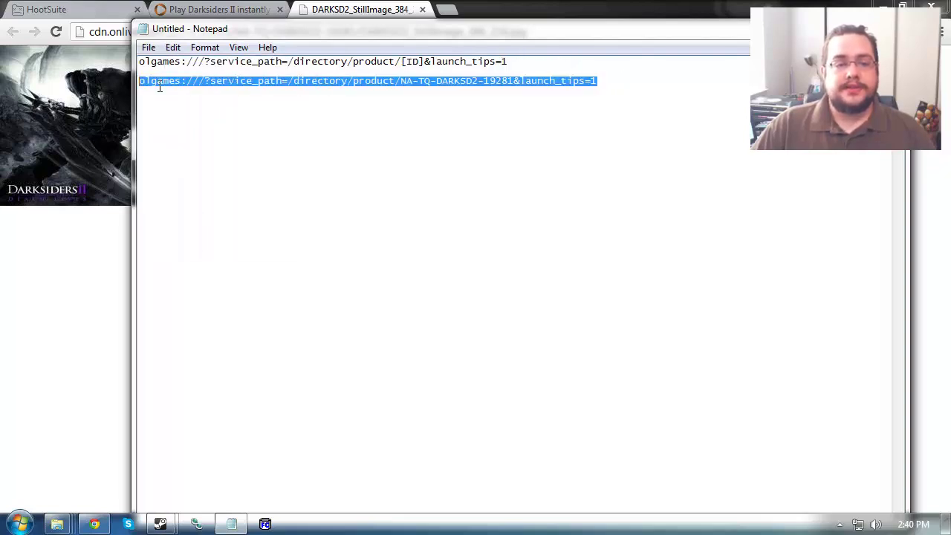
right_click(158, 86)
left_click(212, 138)
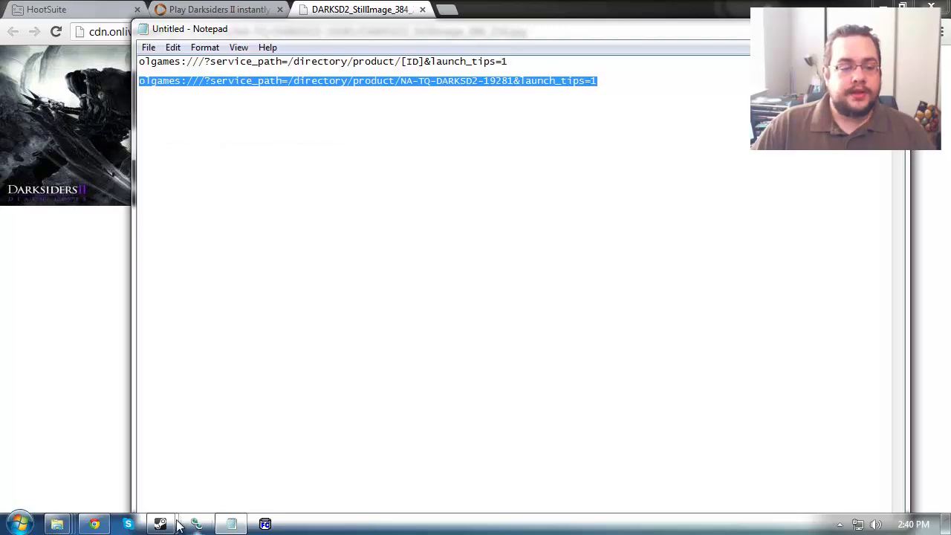
Paste the launch URL into the Darksiders II Target, add a closing quote, and close Properties.
mouse_move(159, 522)
left_click(157, 505)
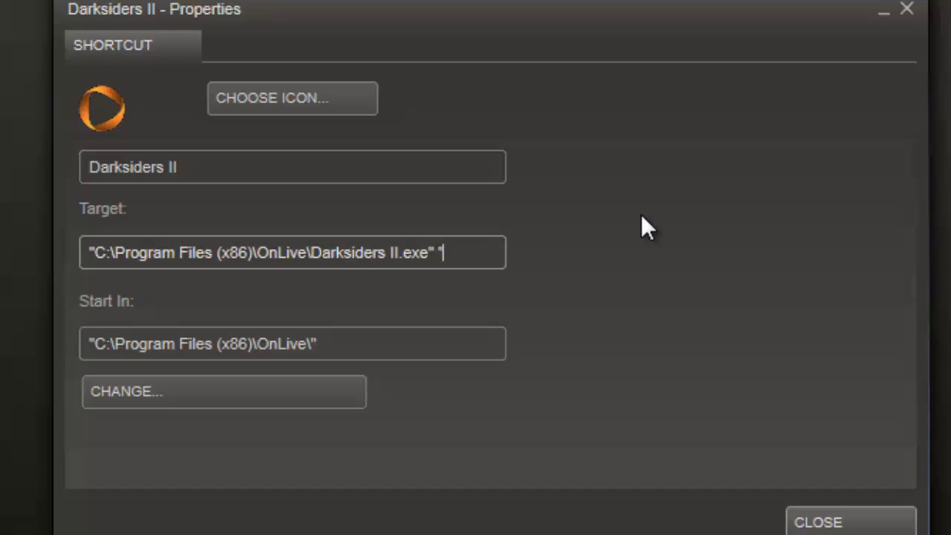
key("ctrl+v")
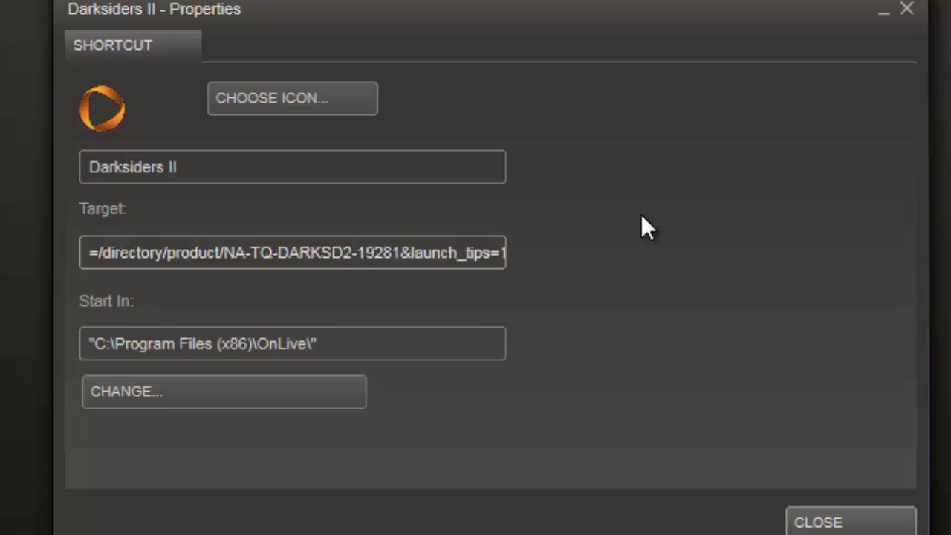
type("\"")
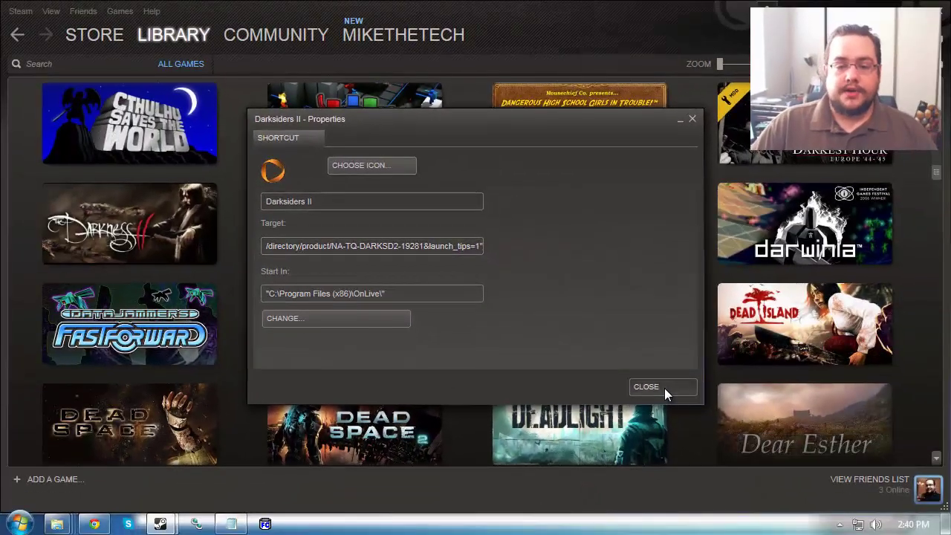
left_click(778, 472)
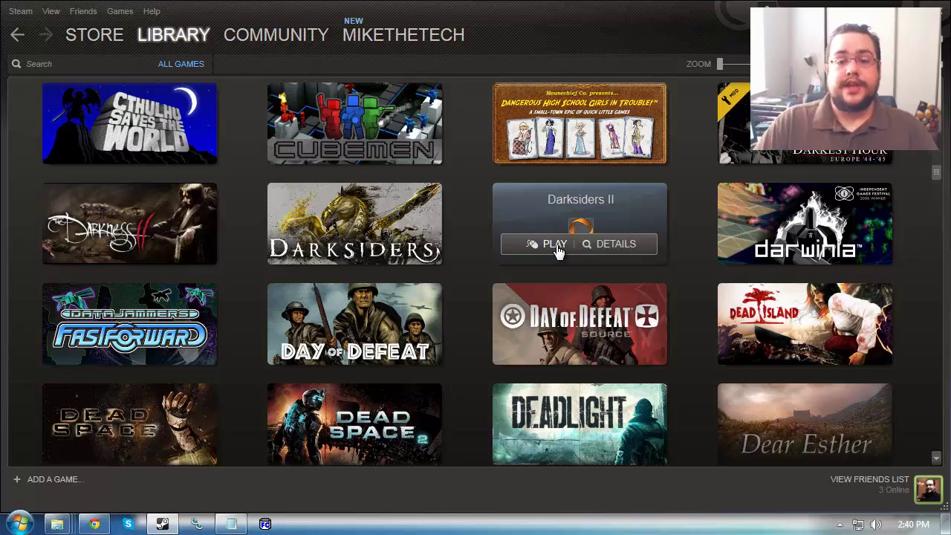
left_click(555, 250)
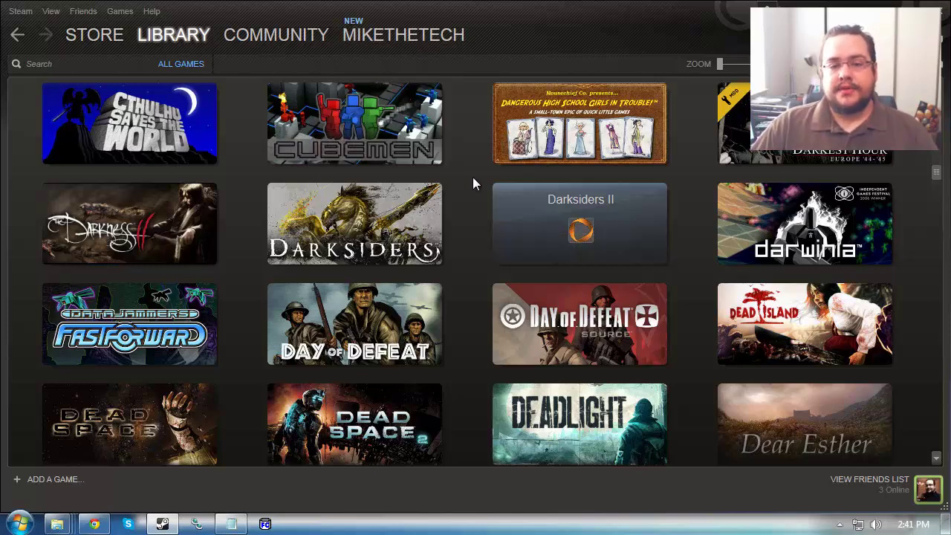
mouse_move(536, 208)
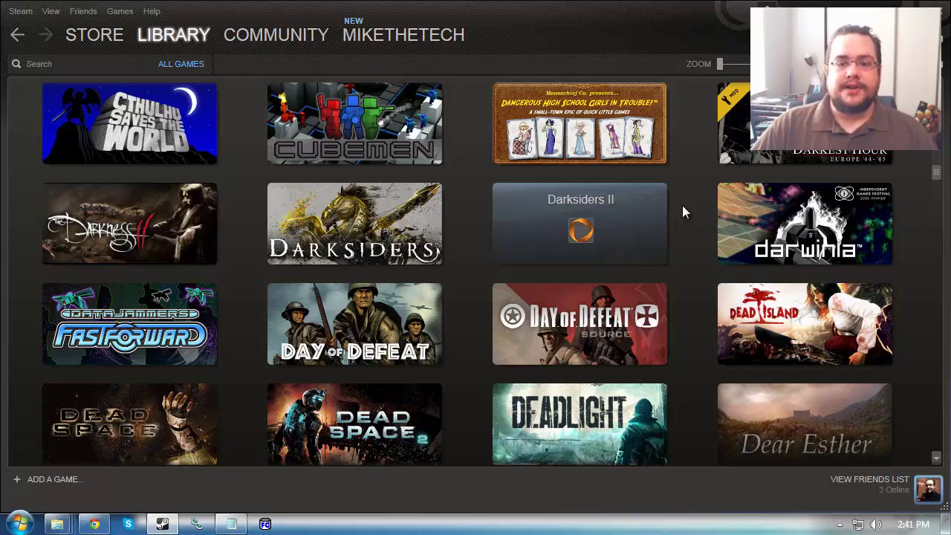
mouse_move(653, 207)
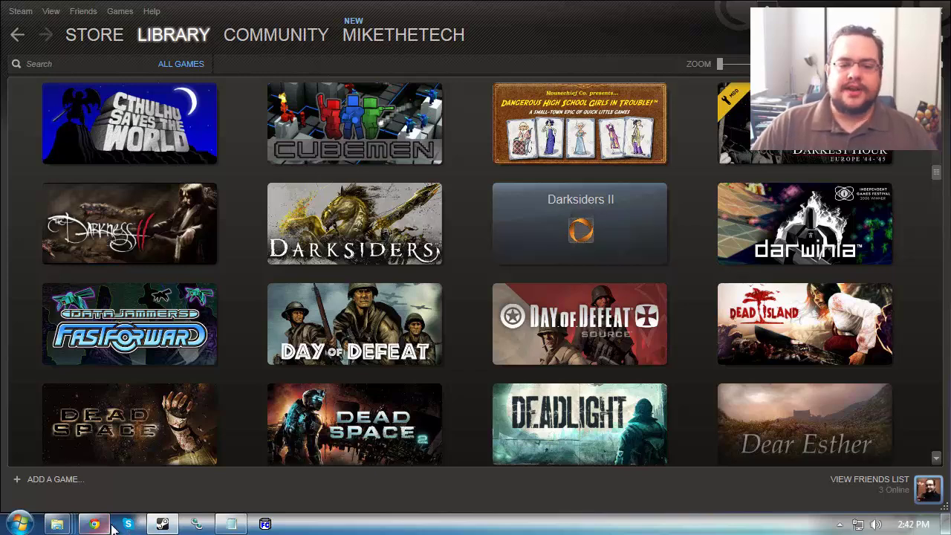
mouse_move(58, 525)
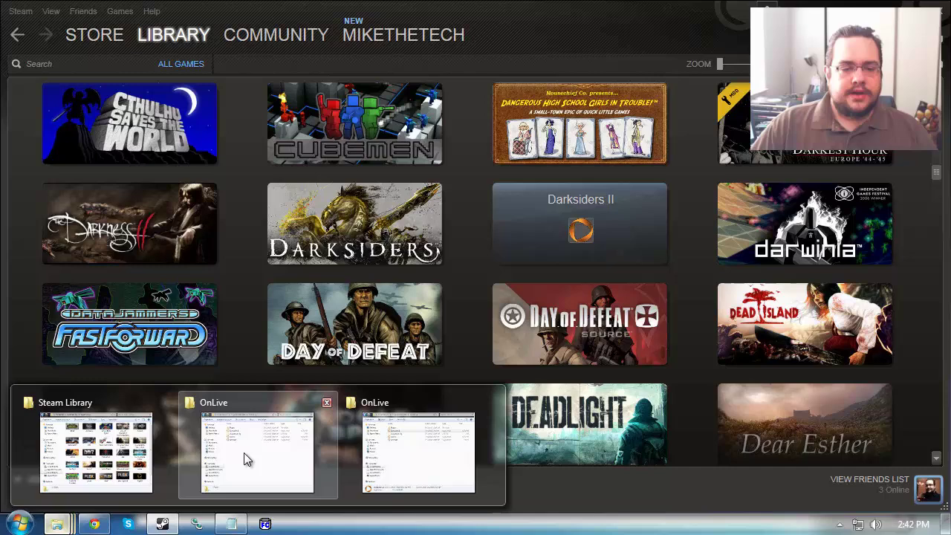
Restore the Steam Library folder and preview the dsII artwork.
left_click(141, 463)
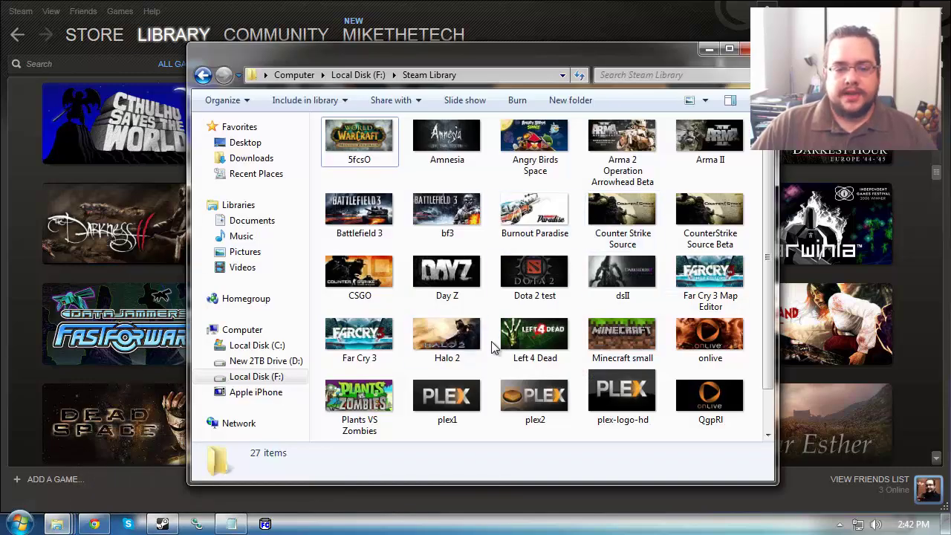
right_click(621, 272)
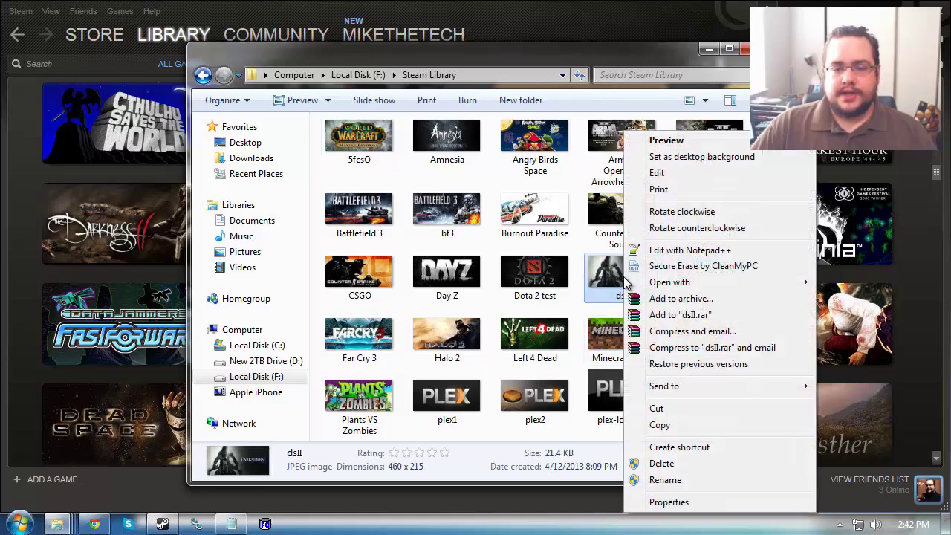
left_click(668, 140)
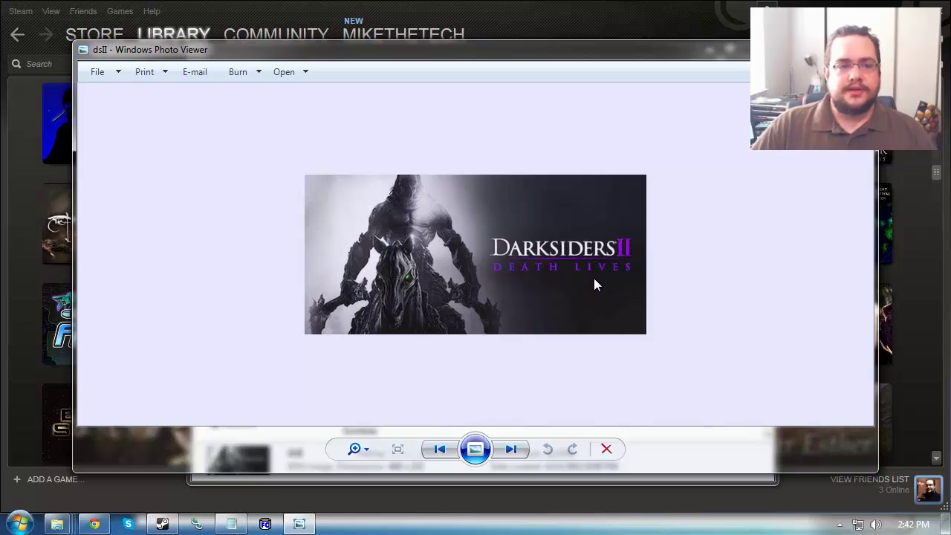
left_click(862, 49)
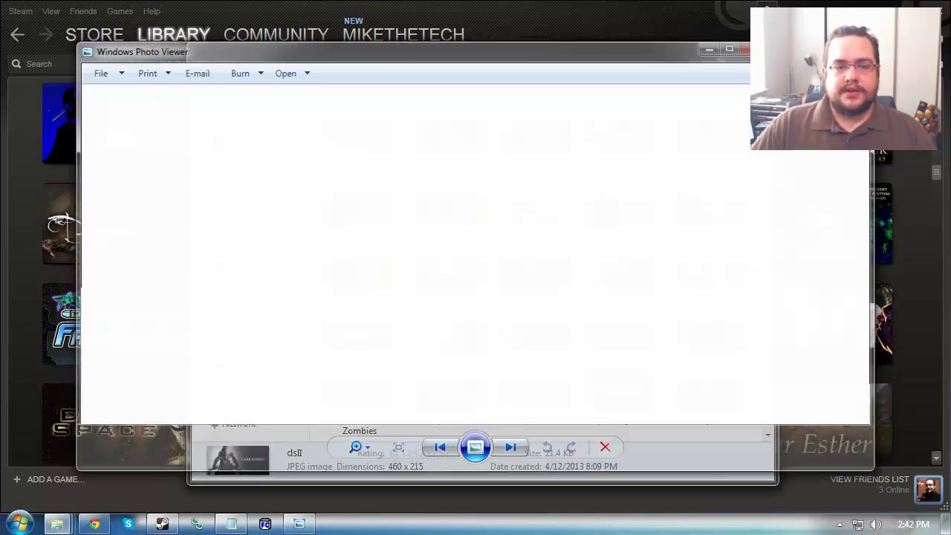
Check the dsII image file's properties and cancel without changes.
right_click(626, 277)
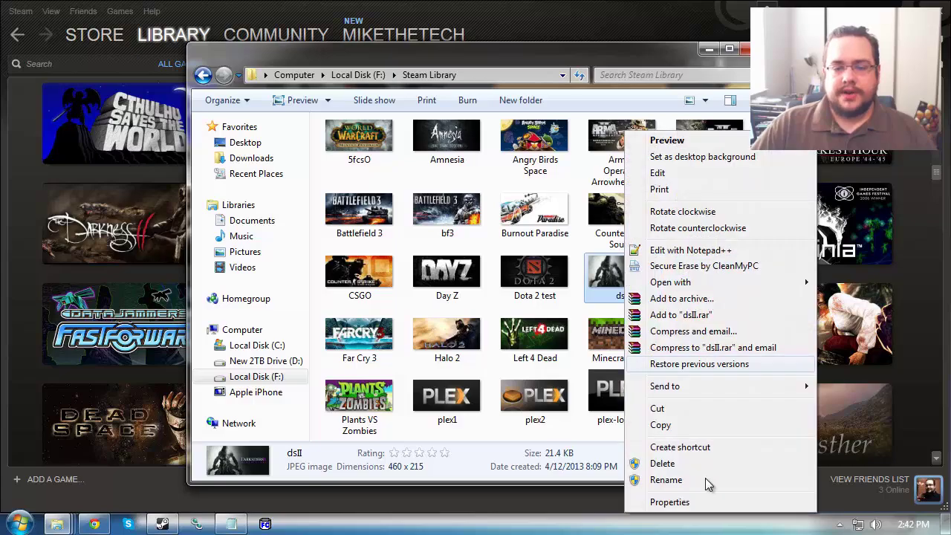
left_click(712, 505)
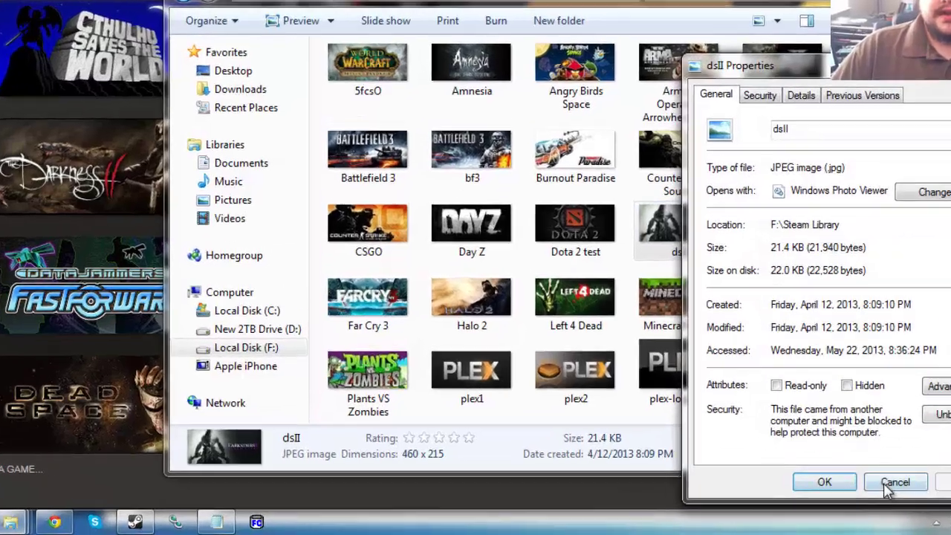
left_click(804, 489)
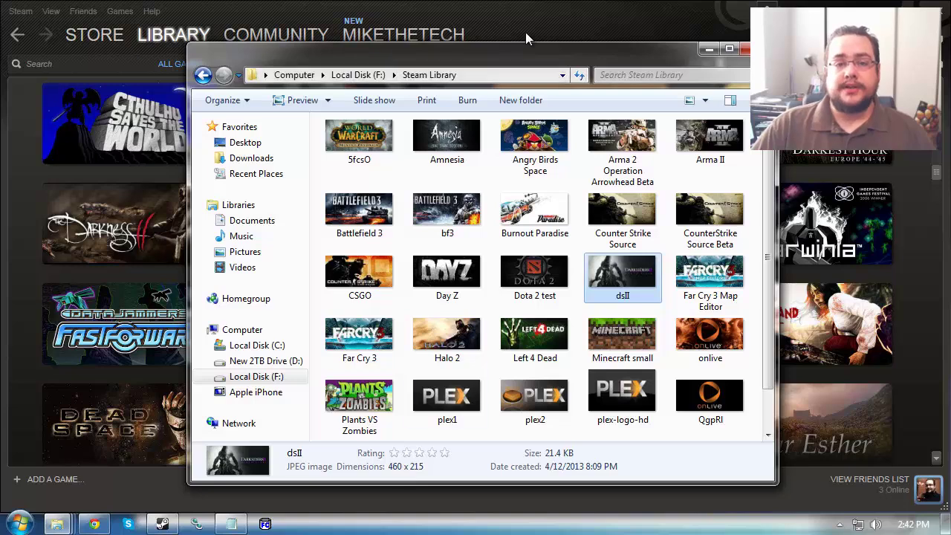
Close the Steam Library folder and choose Set Custom Image for the Darksiders II tile.
key("alt+F4")
mouse_move(622, 224)
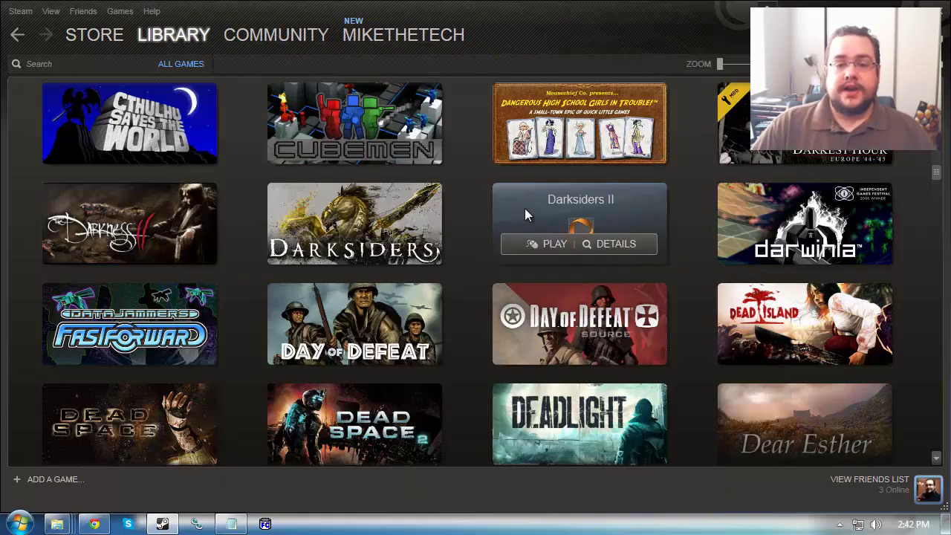
right_click(547, 216)
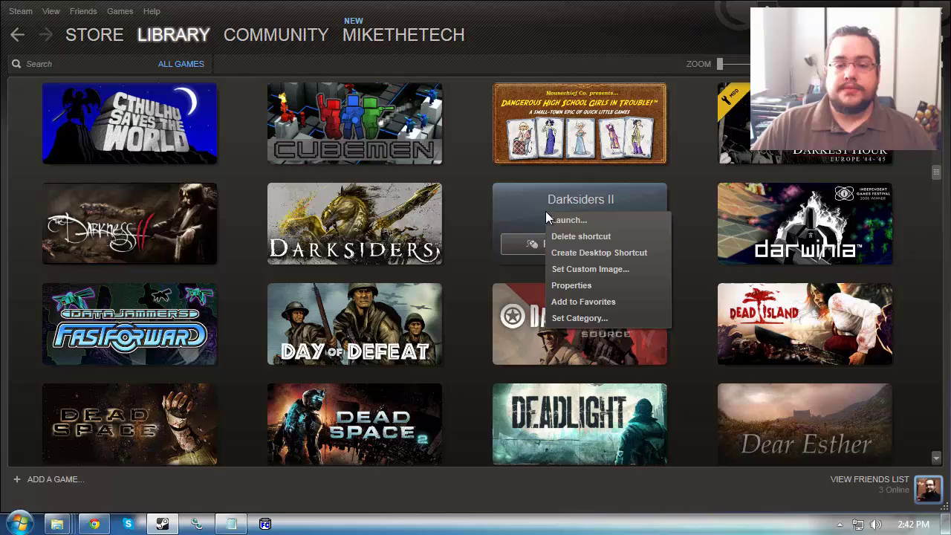
left_click(587, 269)
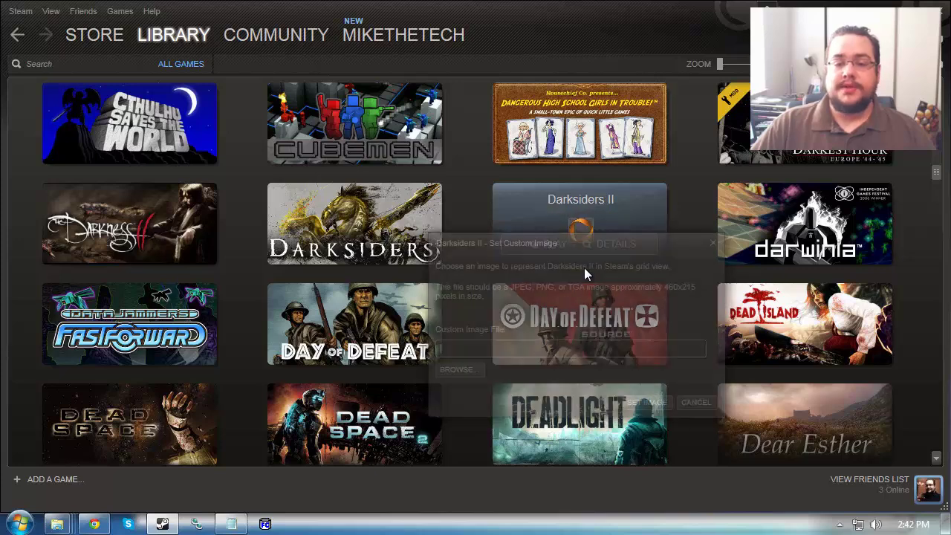
Browse to the Steam Library folder on the My Book drive and set dsII as the grid image.
left_click(460, 369)
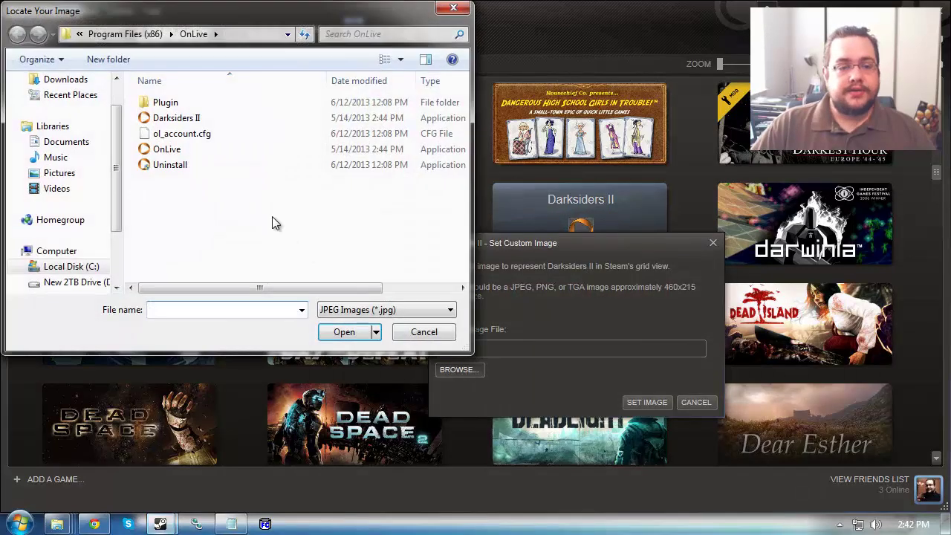
scroll(114, 266, "down", 2)
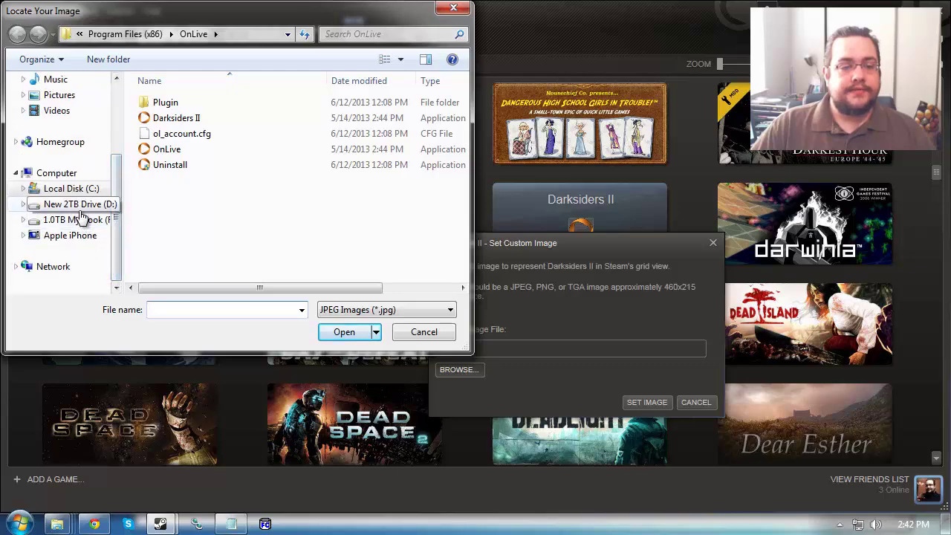
left_click(74, 203)
left_click(78, 219)
double_click(204, 244)
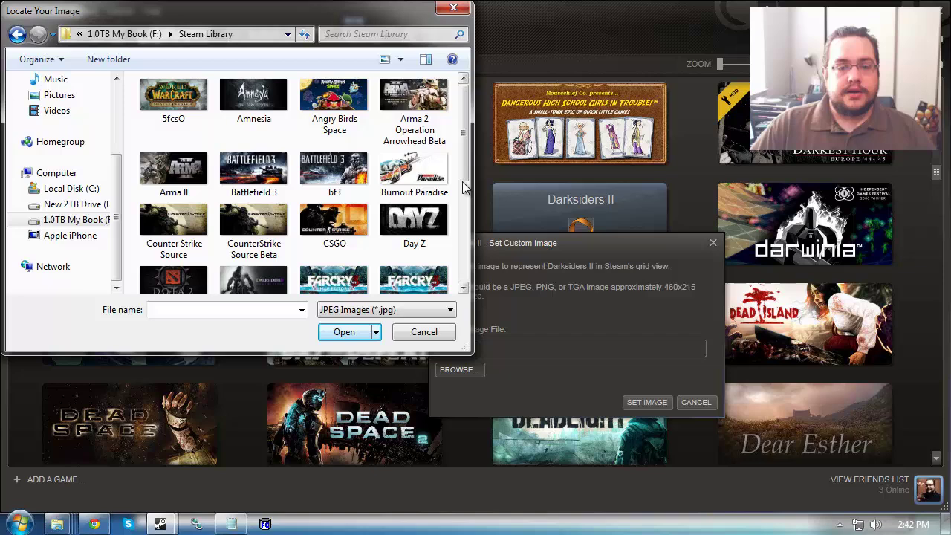
left_click(253, 281)
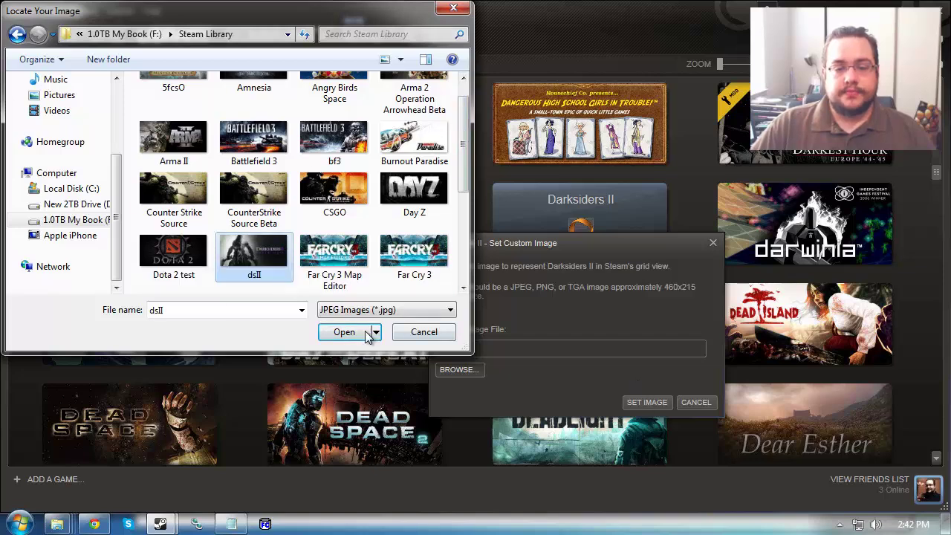
left_click(344, 332)
left_click(639, 402)
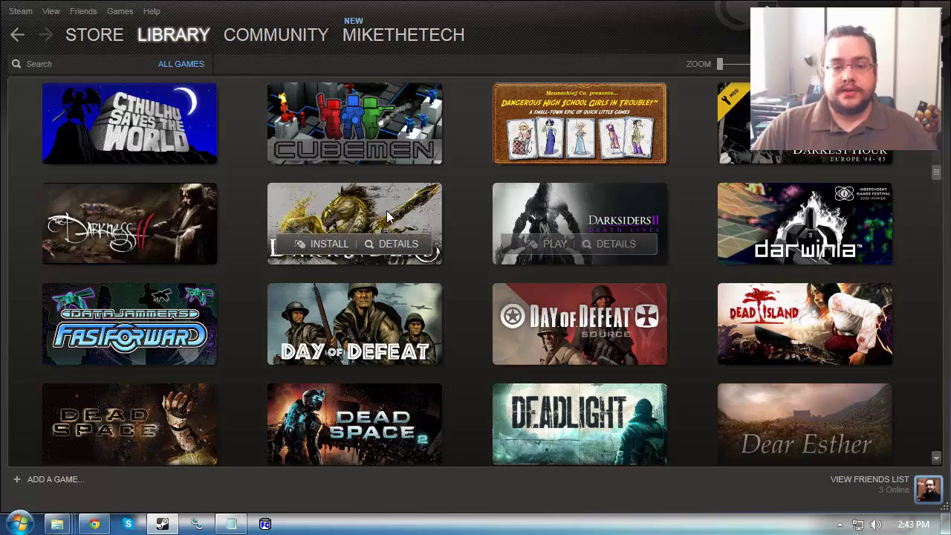
mouse_move(546, 217)
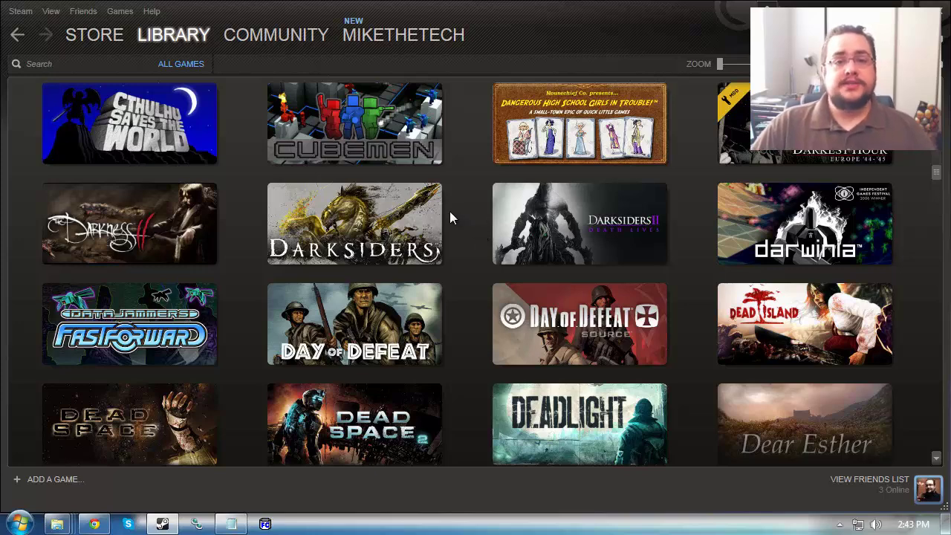
mouse_move(437, 215)
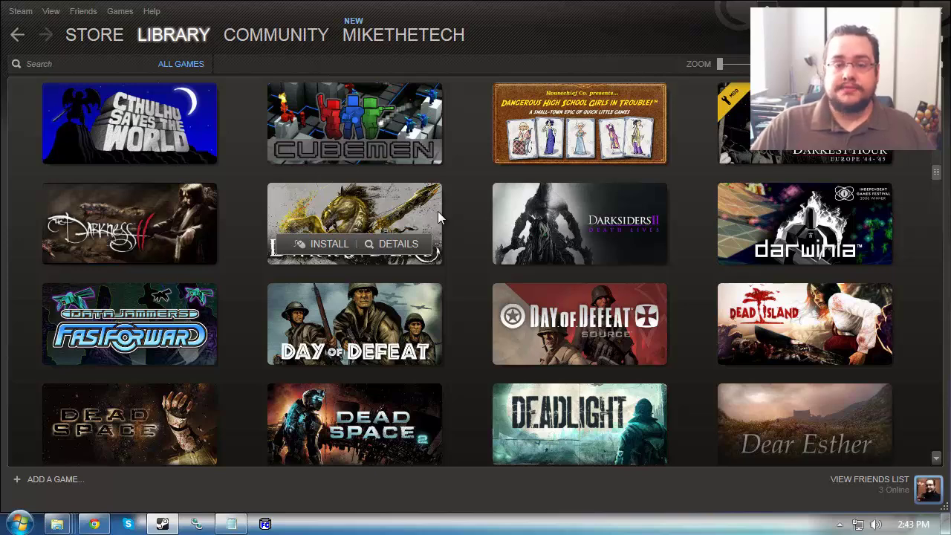
mouse_move(523, 194)
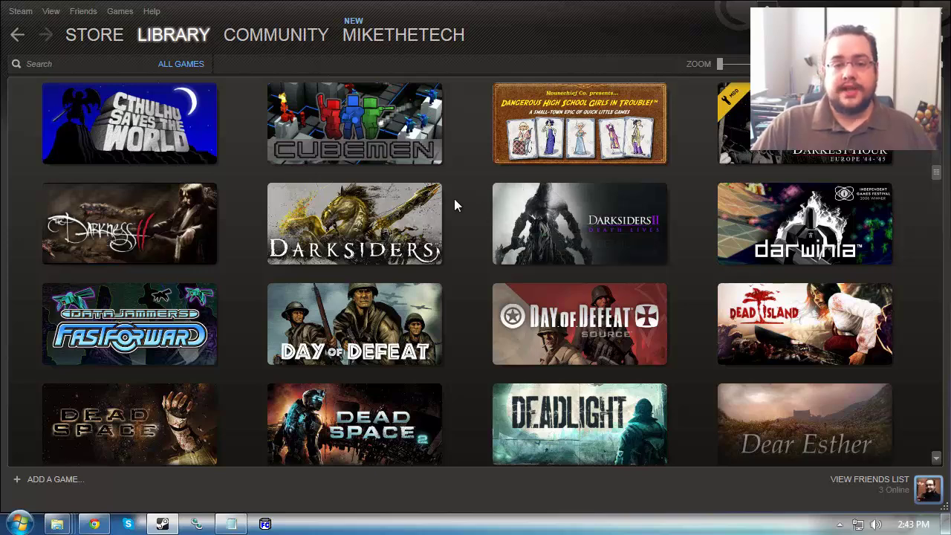
mouse_move(445, 197)
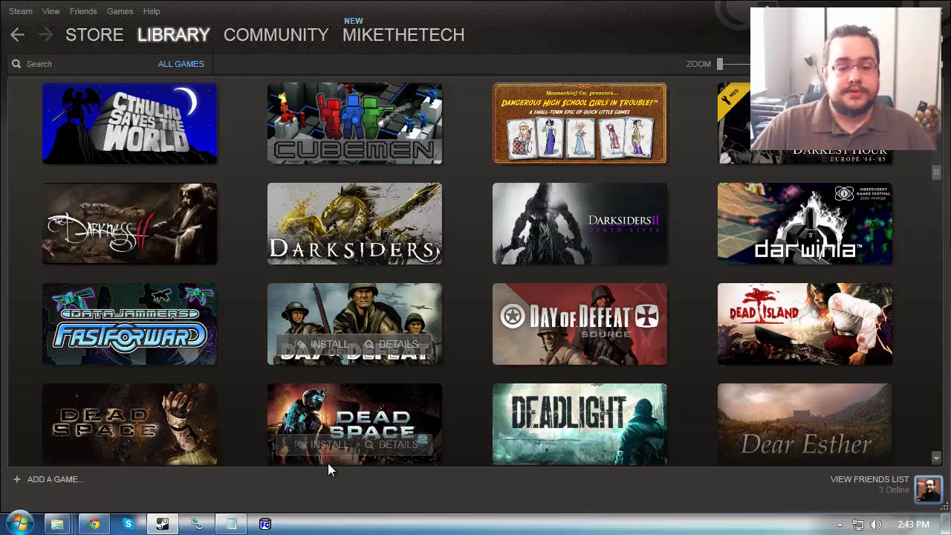
left_click(231, 524)
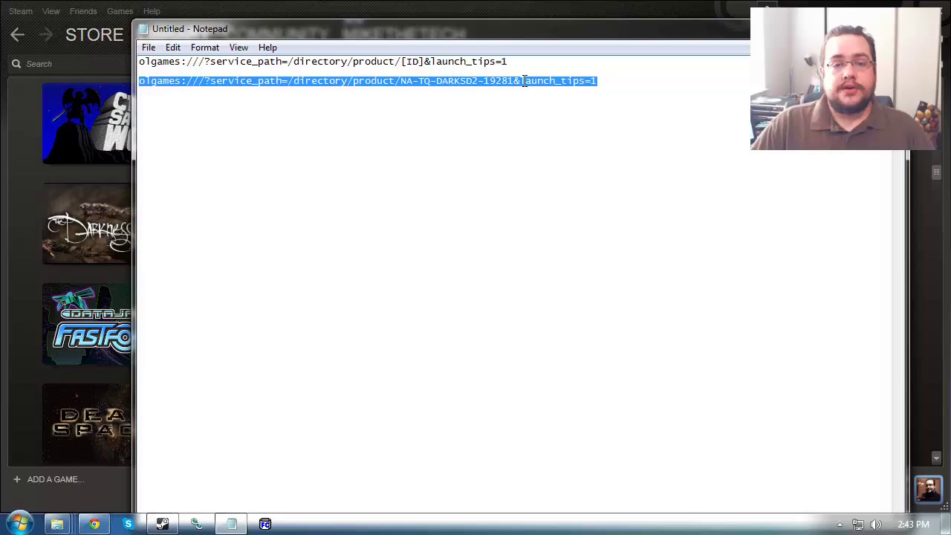
left_click_drag(530, 61, 151, 61)
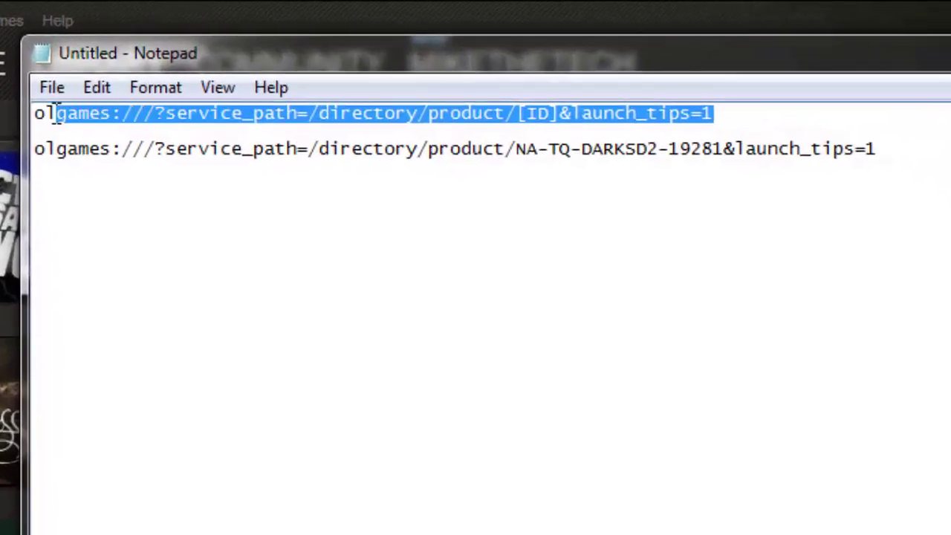
left_click_drag(55, 112, 12, 111)
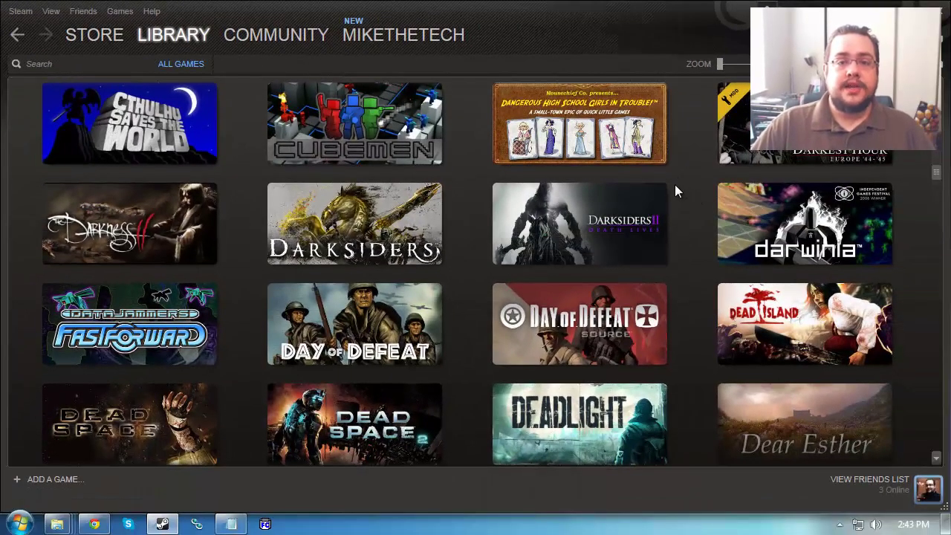
mouse_move(666, 185)
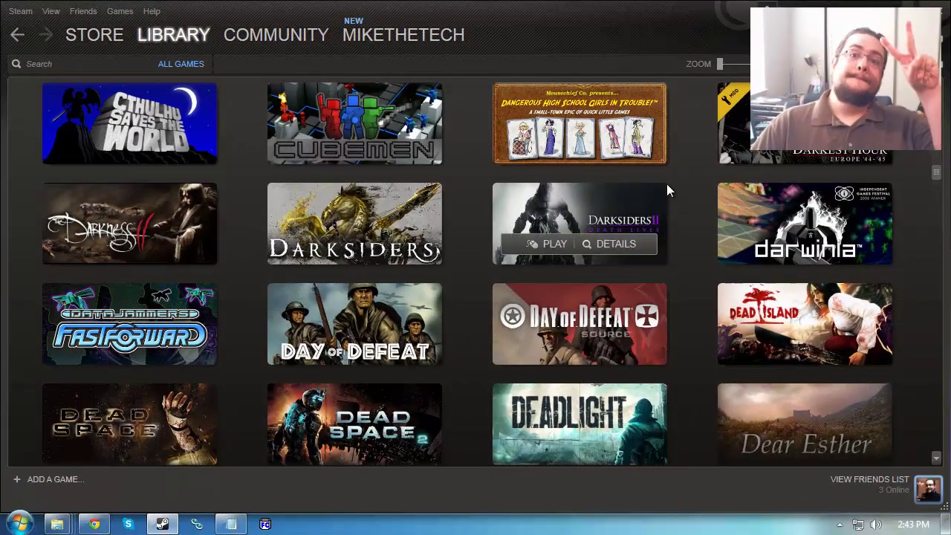